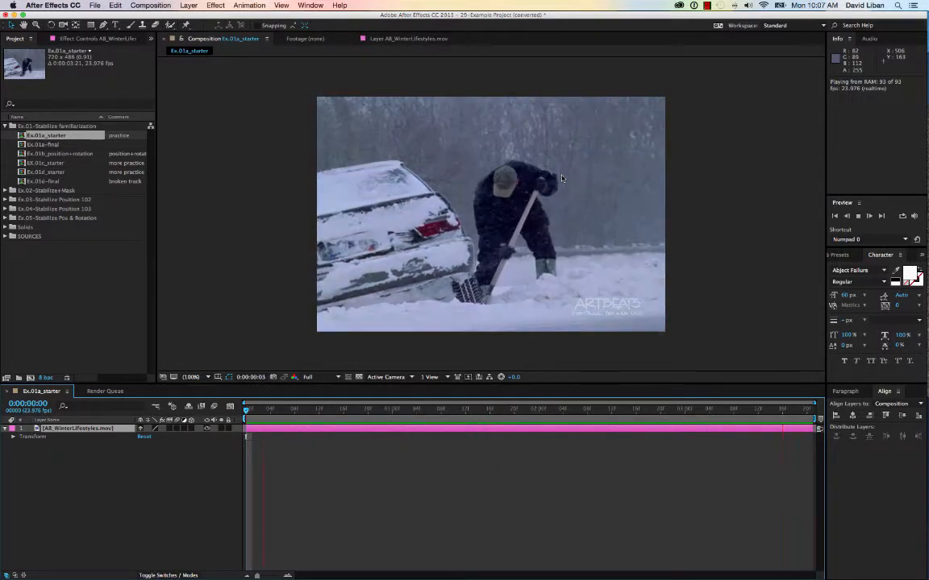
# Step: Play back the starter composition to review the shaky footage
pyautogui.press('space')
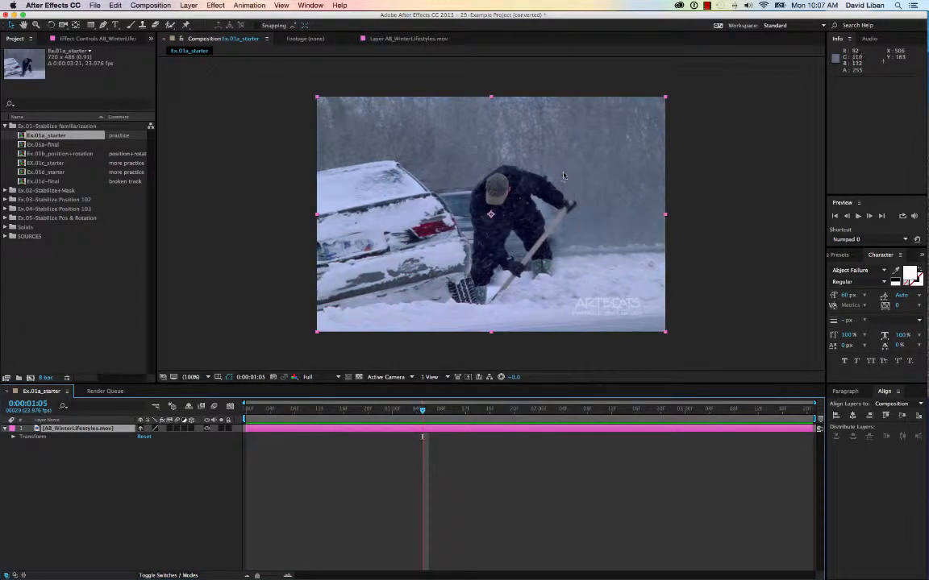
pyautogui.click(604, 340)
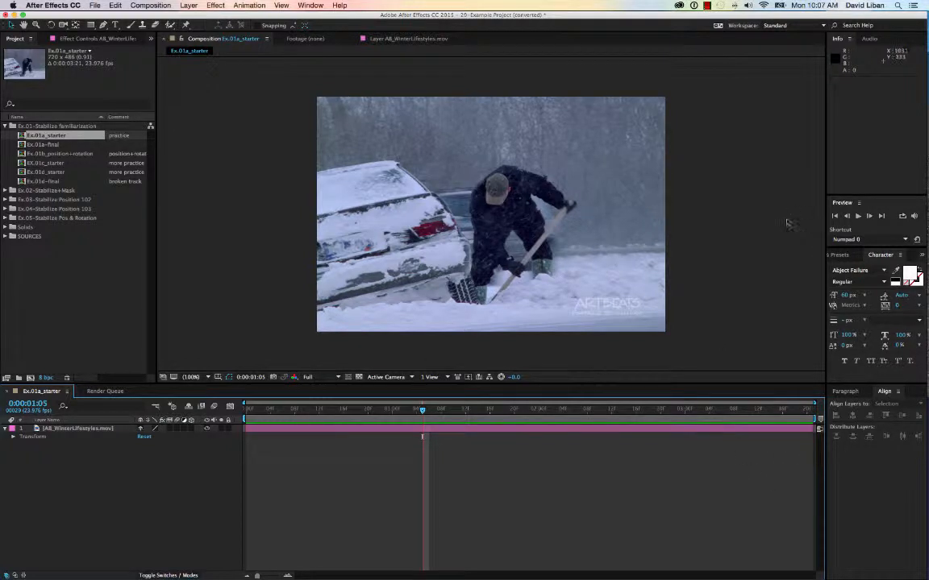
# Step: Open the Tracker panel
pyautogui.click(312, 6)
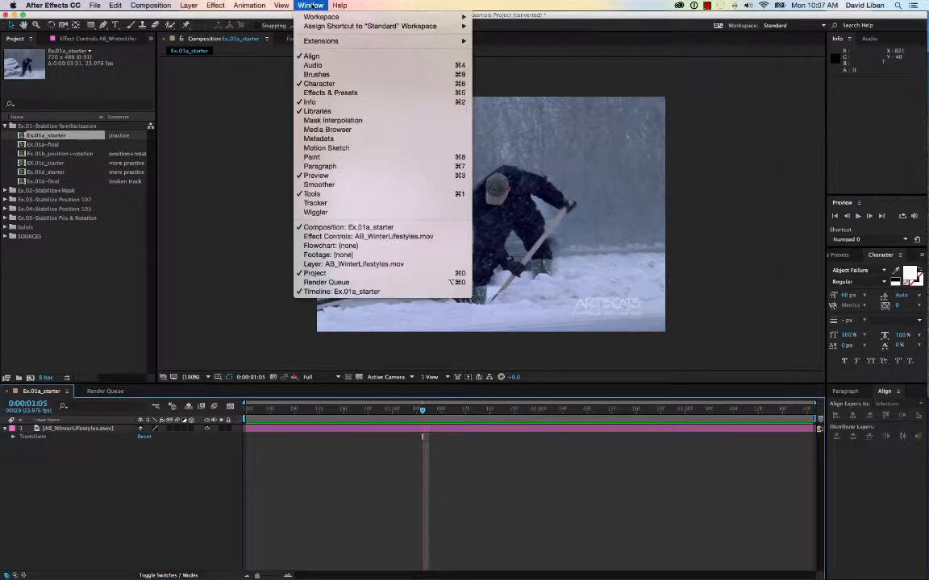
pyautogui.click(315, 204)
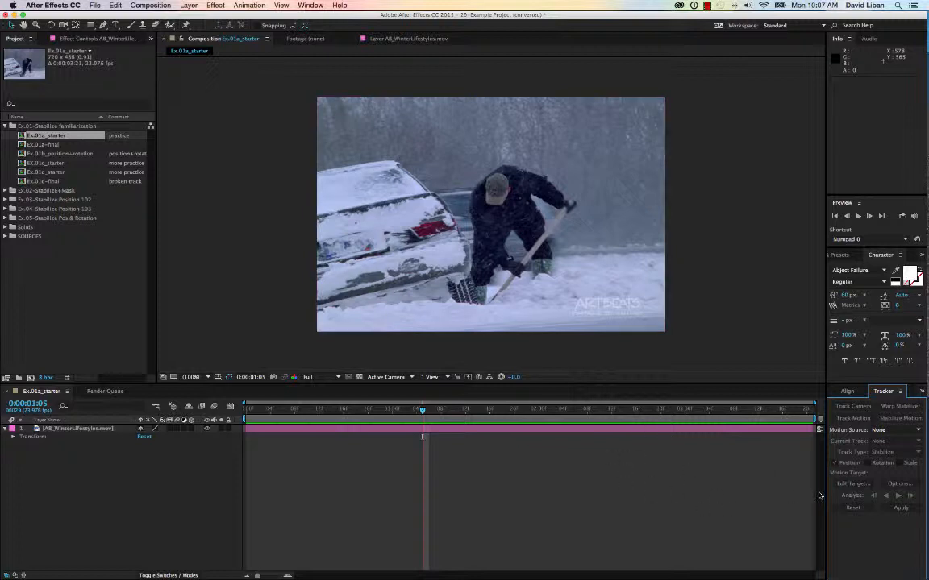
pyautogui.click(30, 438)
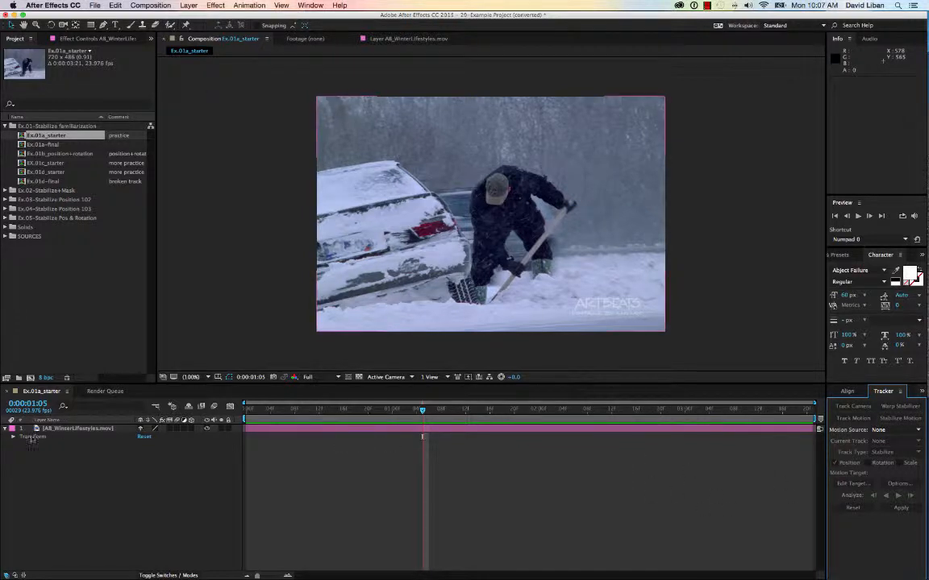
# Step: Start Stabilize Motion on the footage layer and place Track Point 1 on the snowy roof of the car
pyautogui.click(367, 429)
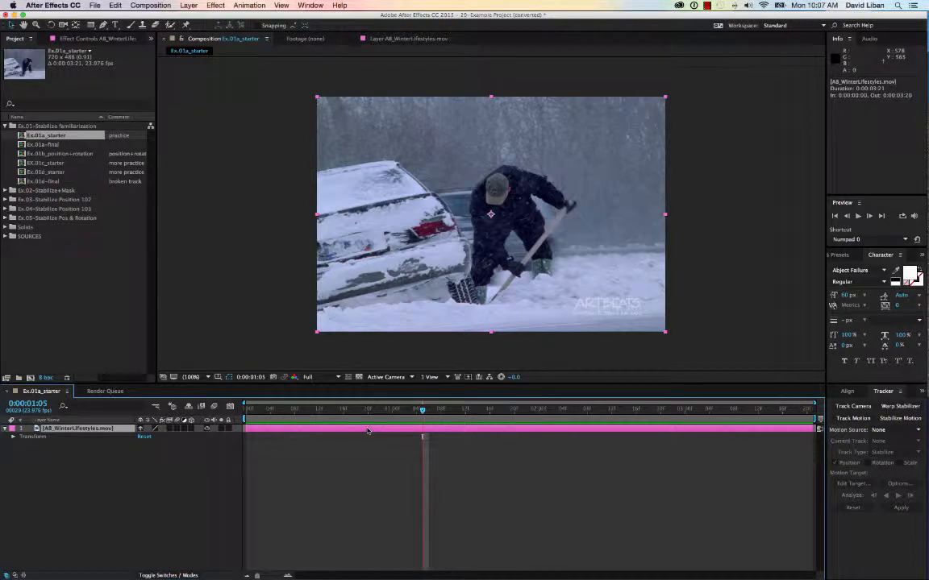
pyautogui.click(893, 419)
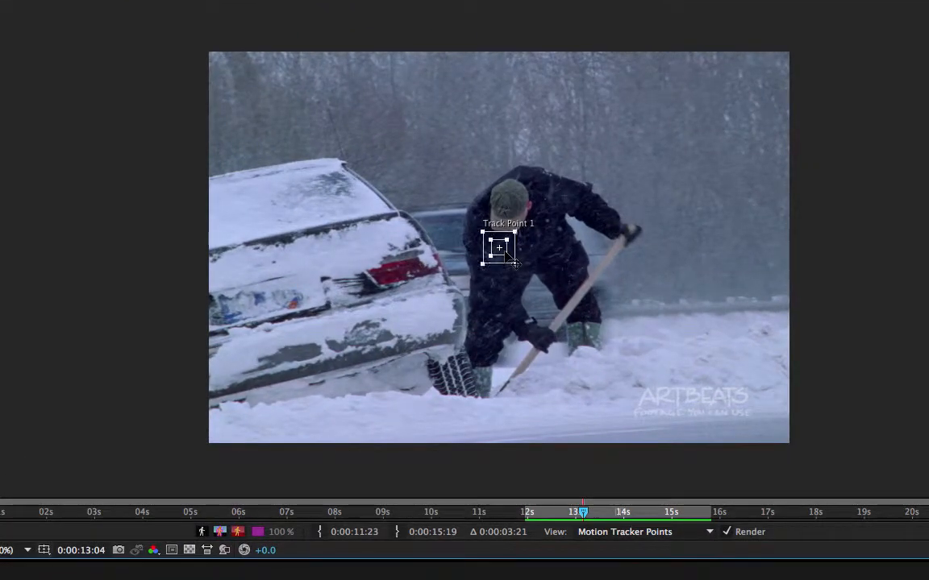
pyautogui.moveTo(508, 256); pyautogui.dragTo(349, 169)
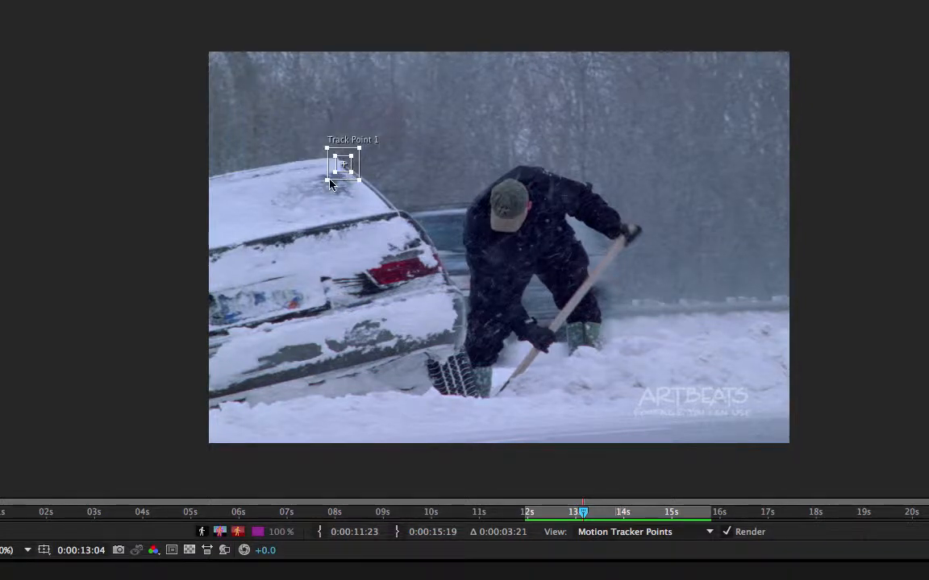
pyautogui.moveTo(326, 181); pyautogui.dragTo(331, 176)
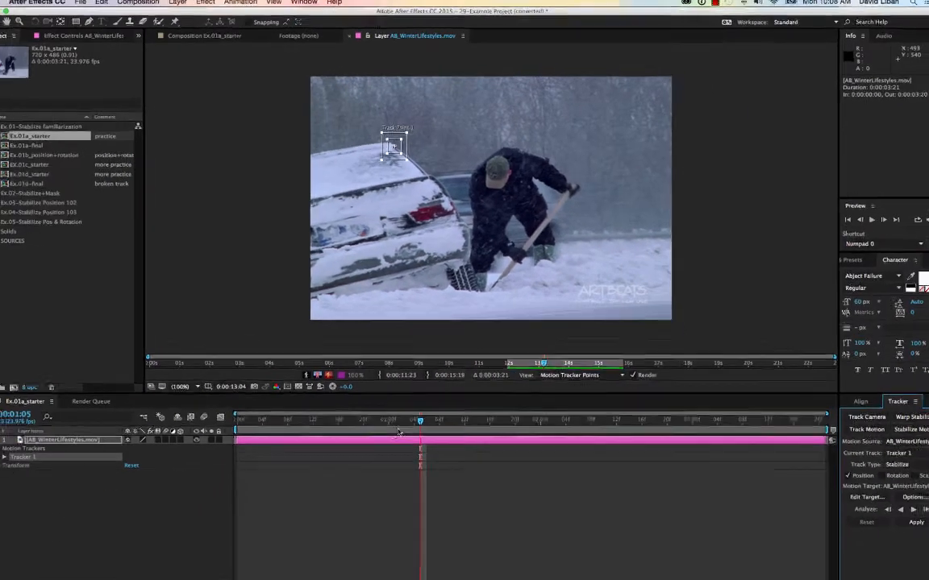
pyautogui.moveTo(420, 420); pyautogui.dragTo(203, 434)
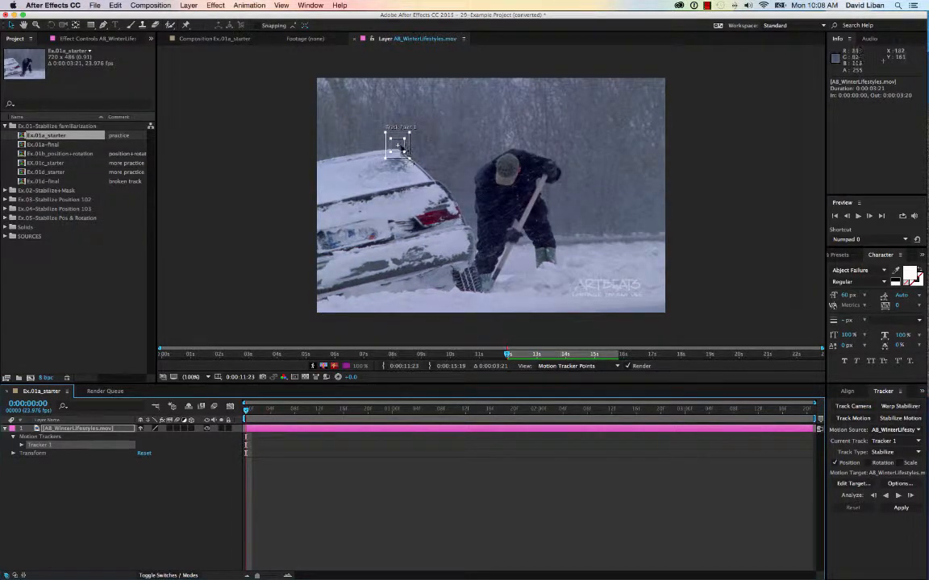
pyautogui.moveTo(403, 150); pyautogui.dragTo(410, 162)
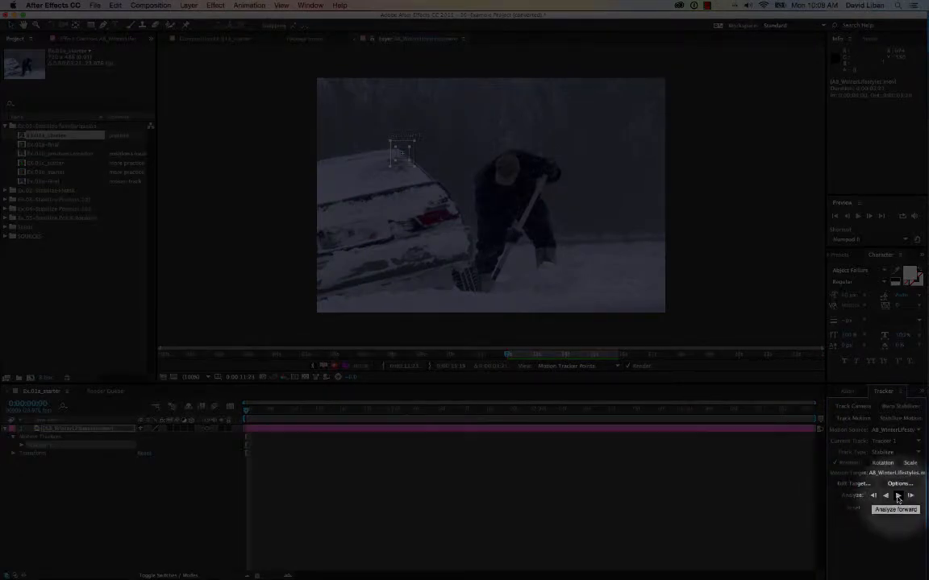
# Step: Analyze the track forward and expand Track Point 1 to inspect its tracked keyframes
pyautogui.click(898, 497)
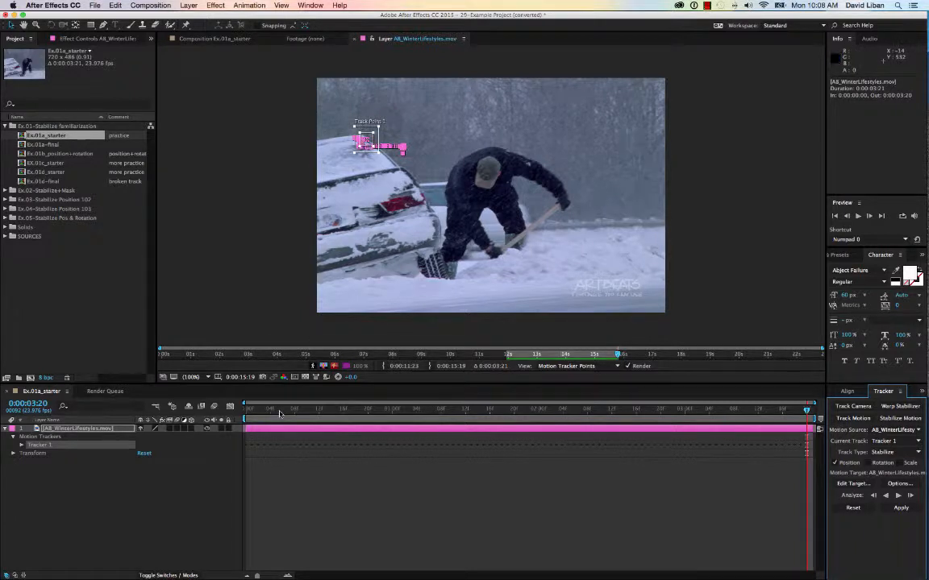
pyautogui.click(21, 445)
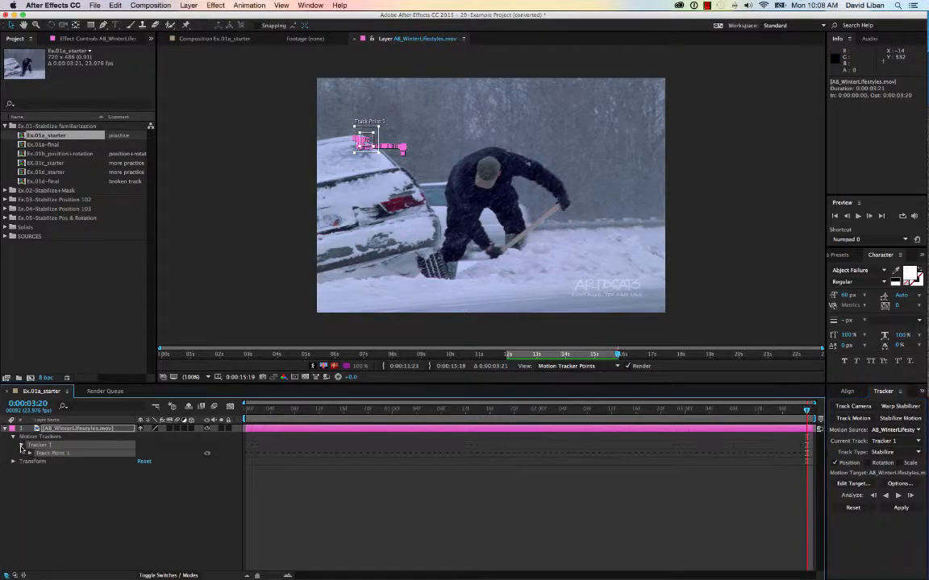
pyautogui.click(30, 453)
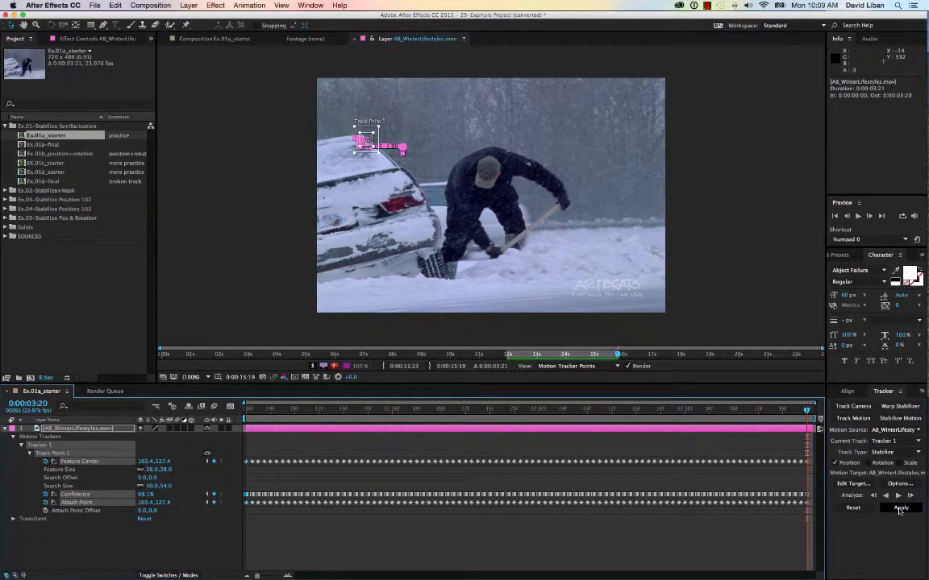
# Step: Apply the stabilization to the layer with X and Y as the apply dimensions
pyautogui.click(900, 508)
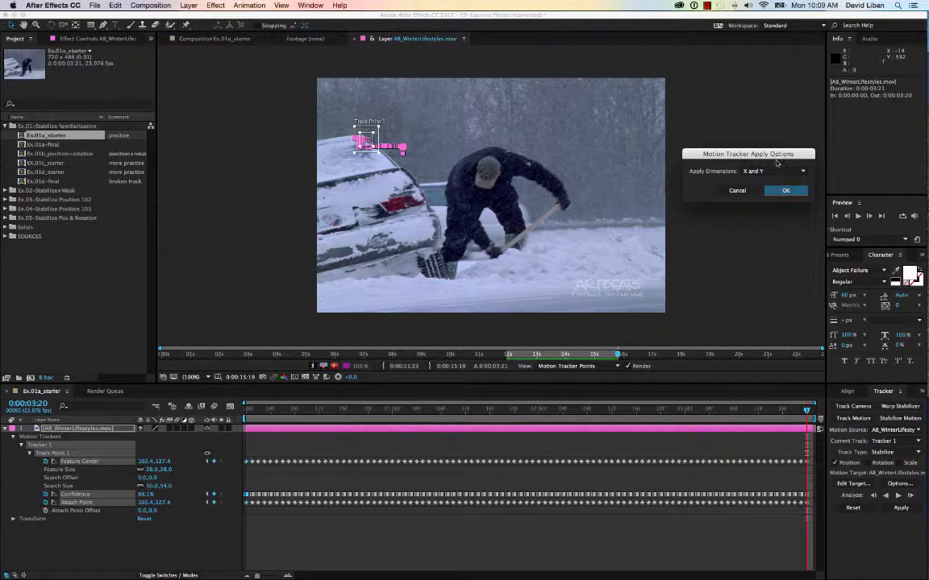
pyautogui.moveTo(775, 158); pyautogui.dragTo(361, 209)
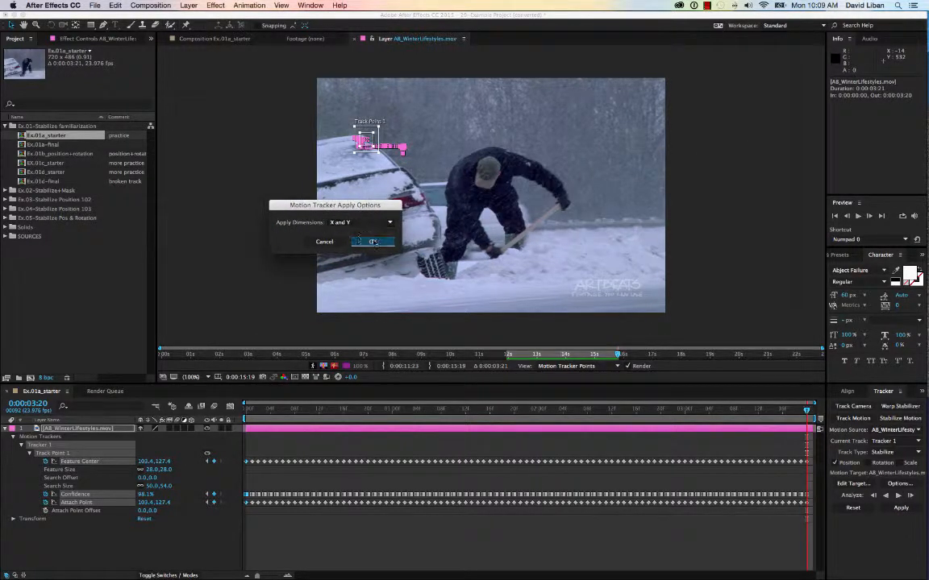
pyautogui.click(361, 222)
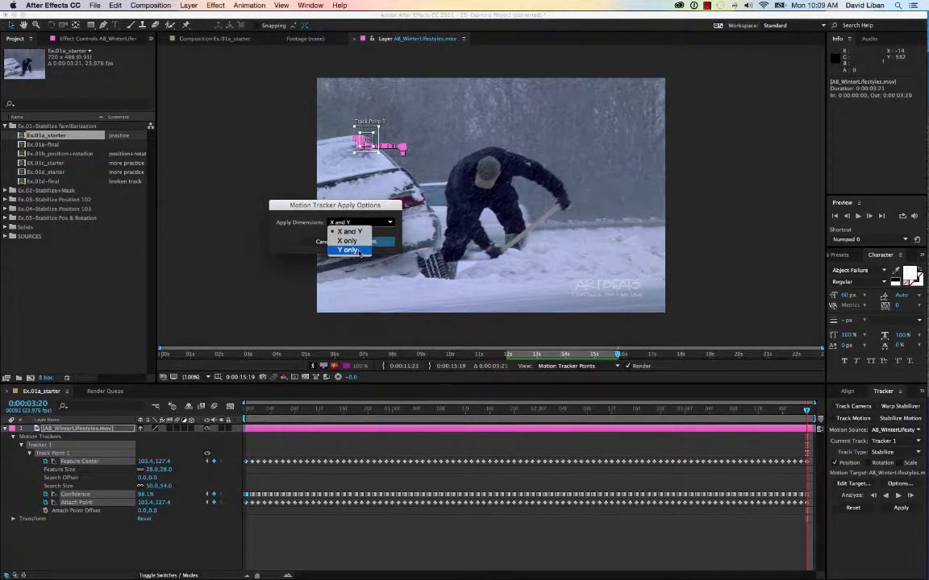
pyautogui.click(279, 283)
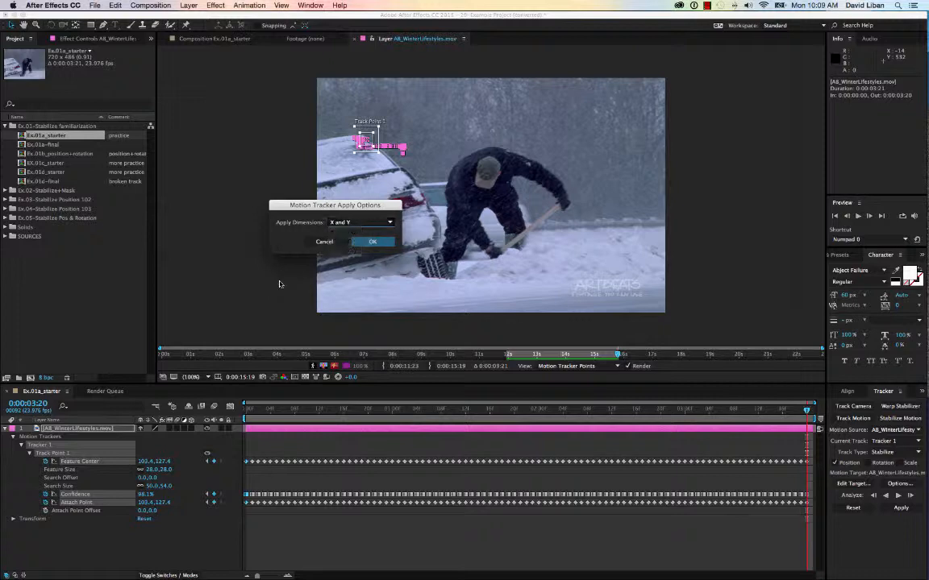
pyautogui.click(372, 242)
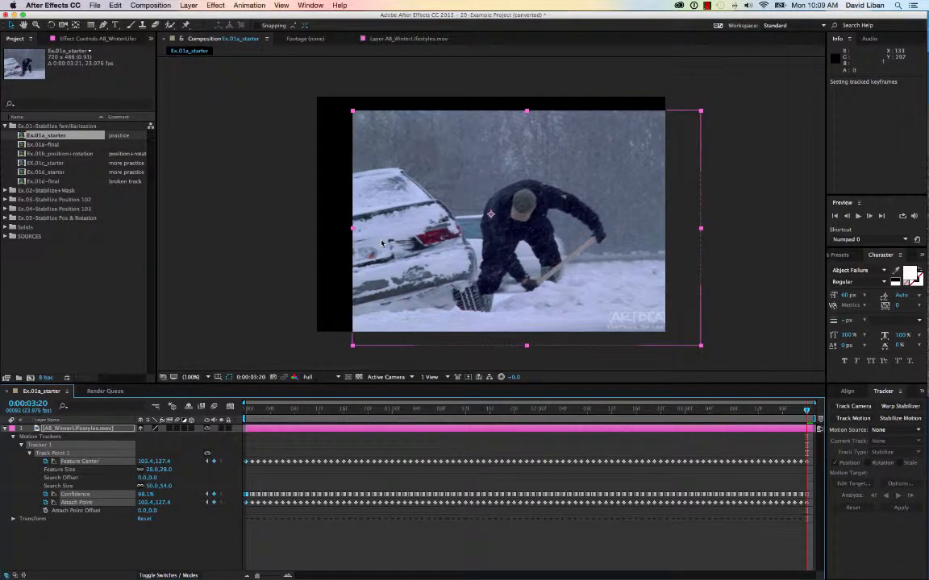
# Step: Preview the stabilized result and reveal the layer's Transform properties
pyautogui.press('space')
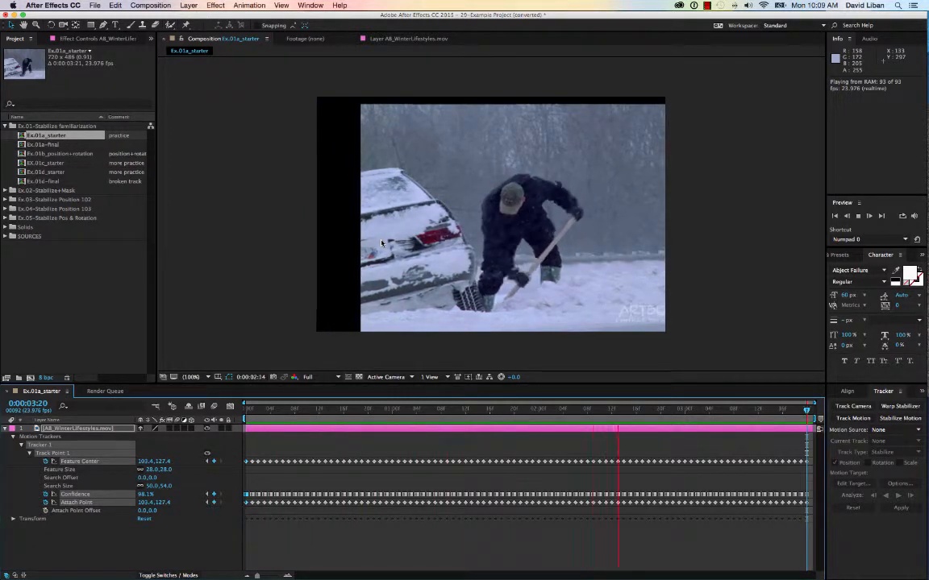
pyautogui.press('space')
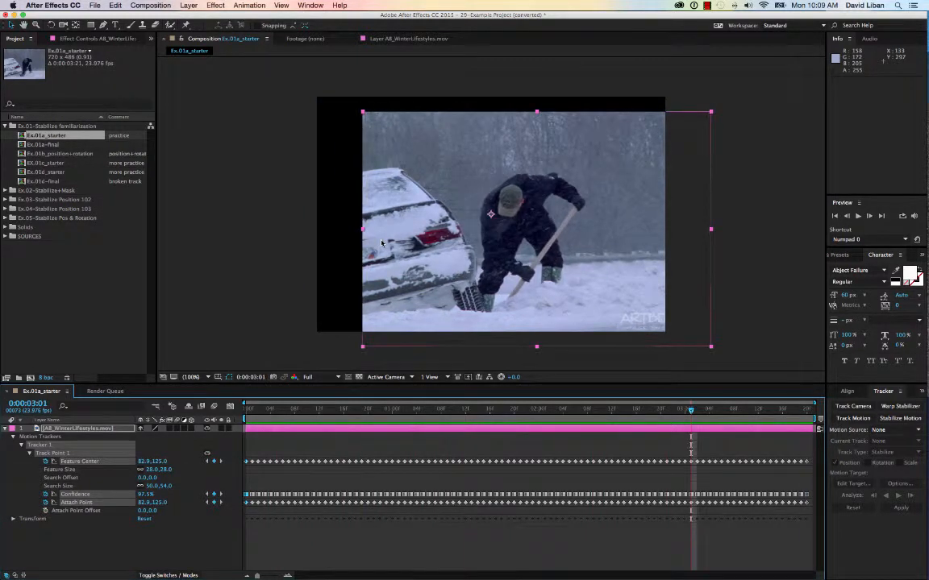
pyautogui.click(12, 437)
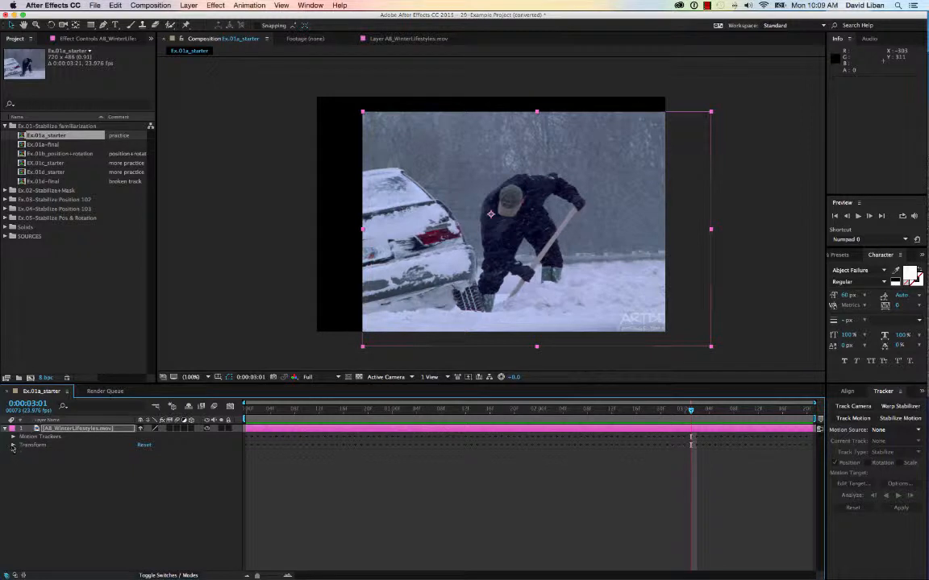
pyautogui.click(12, 446)
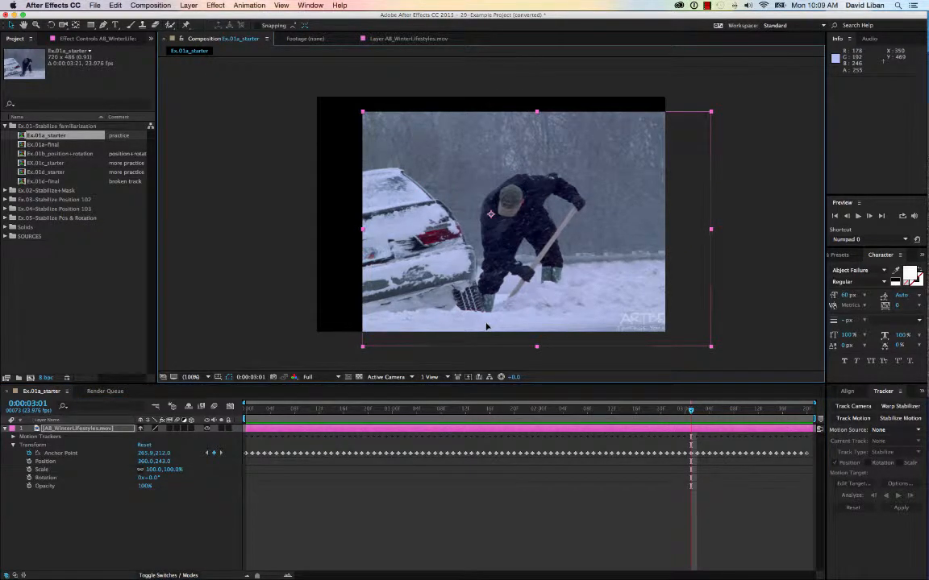
# Step: Move the layer to position 265, 211 and set its scale to 121%
pyautogui.moveTo(486, 327); pyautogui.dragTo(440, 307)
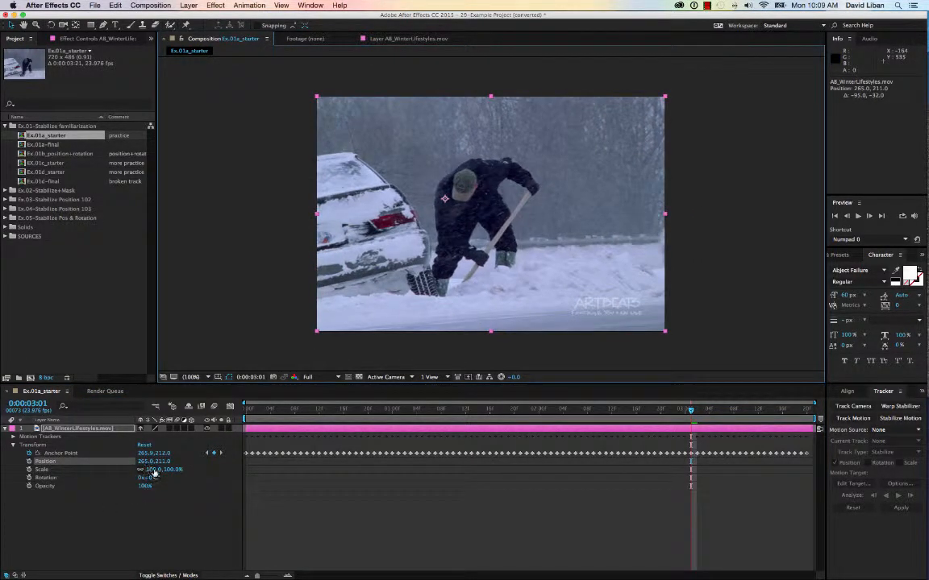
pyautogui.moveTo(155, 473); pyautogui.dragTo(165, 473)
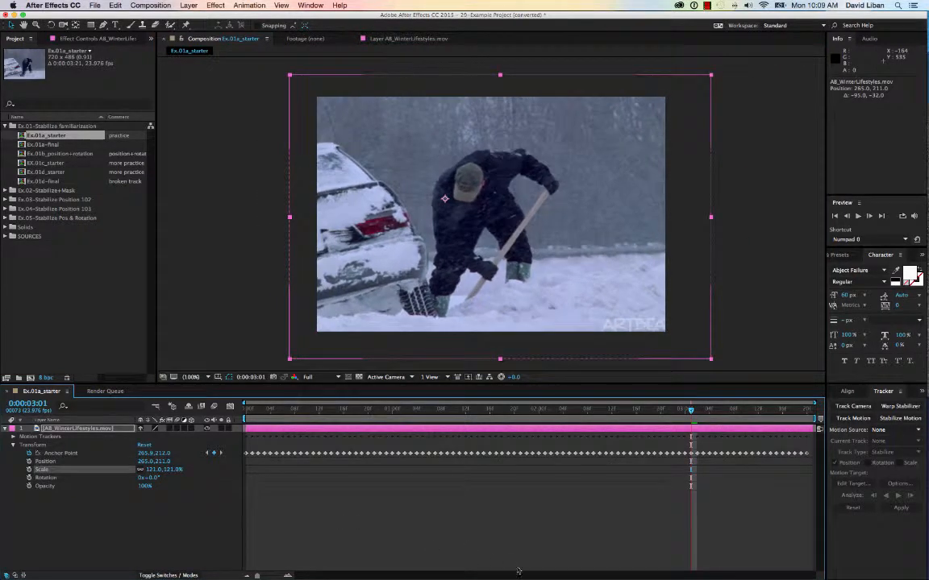
# Step: Preview and reposition the layer to about 314, 225 to hide the empty frame edges
pyautogui.press('space')
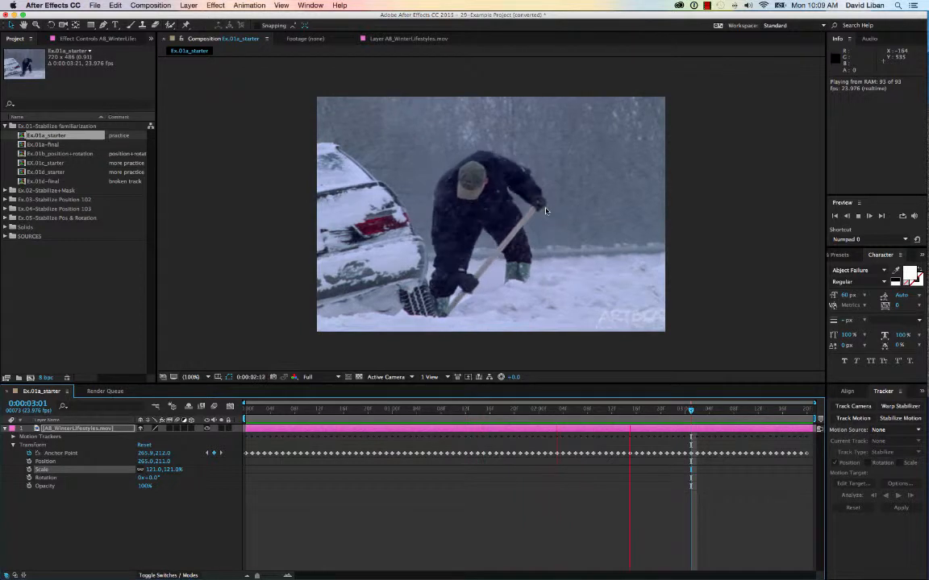
pyautogui.press('space')
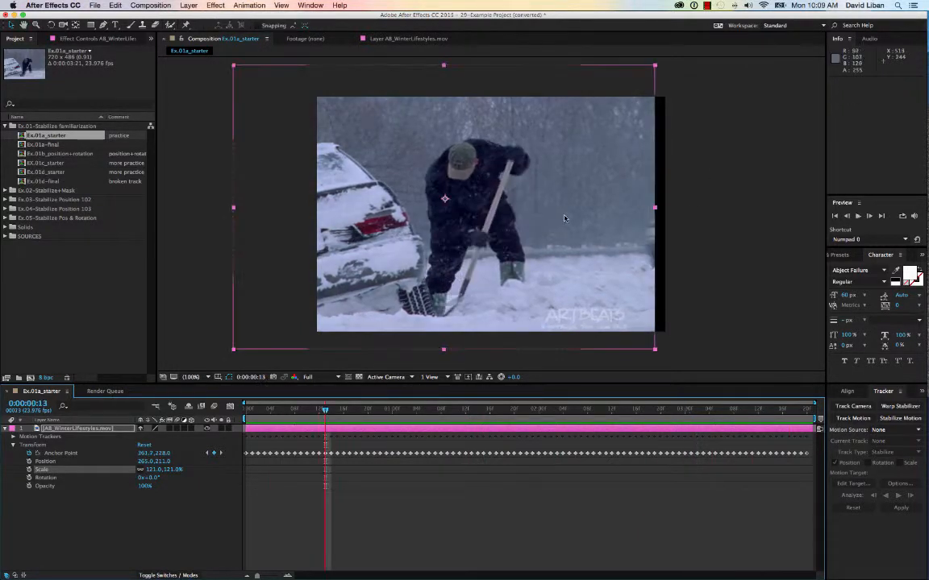
pyautogui.moveTo(562, 218); pyautogui.dragTo(599, 224)
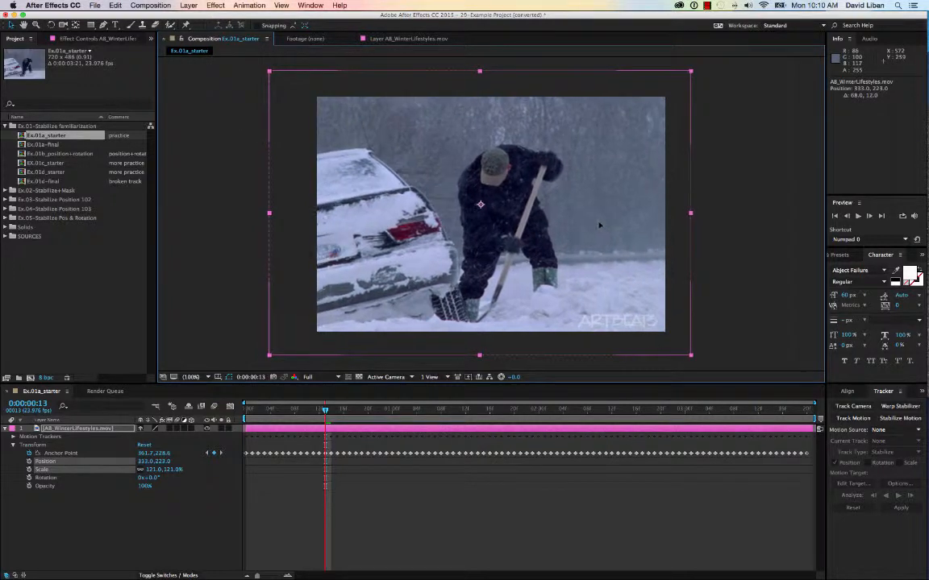
pyautogui.press('space')
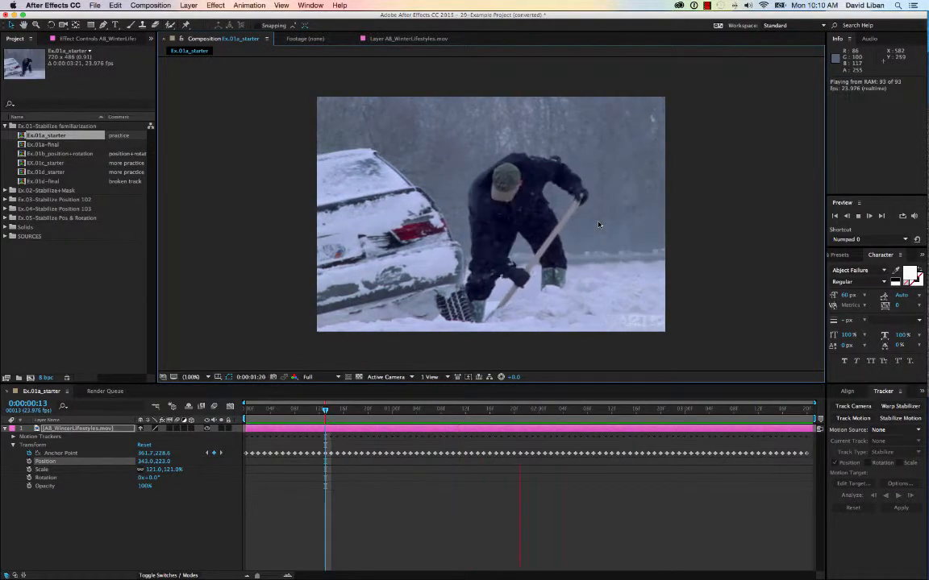
pyautogui.press('space')
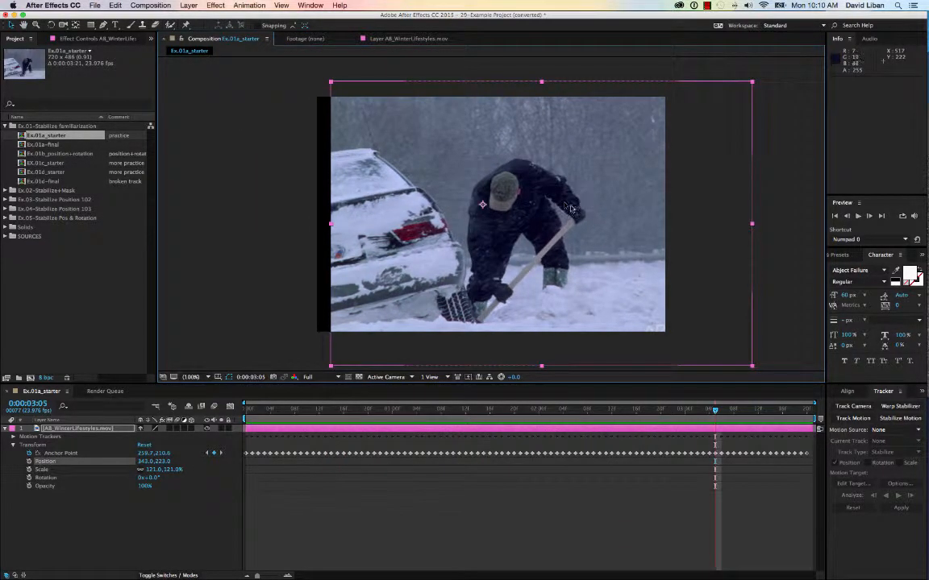
pyautogui.moveTo(393, 274); pyautogui.dragTo(376, 303)
# Step: Increase the layer's scale to 127% and preview the result again
pyautogui.press('space')
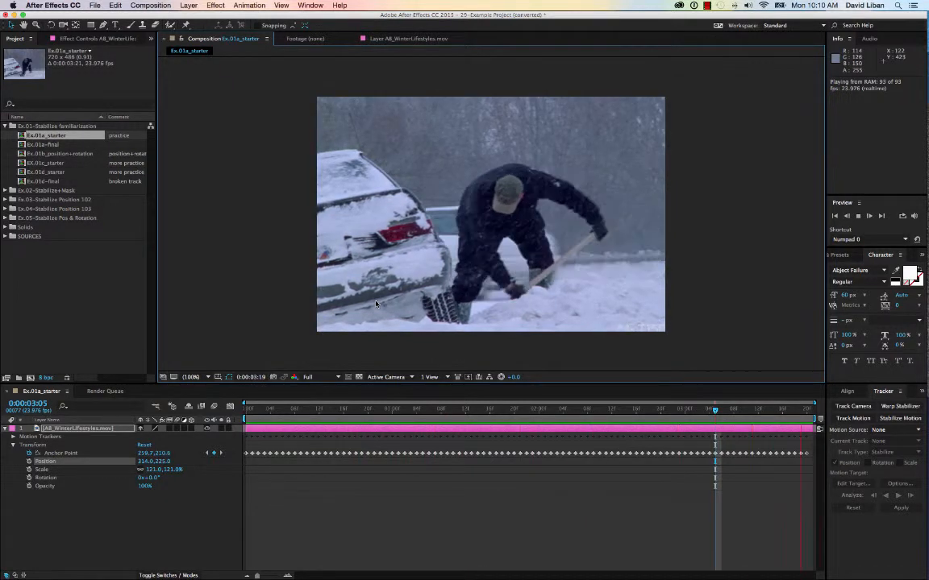
pyautogui.press('space')
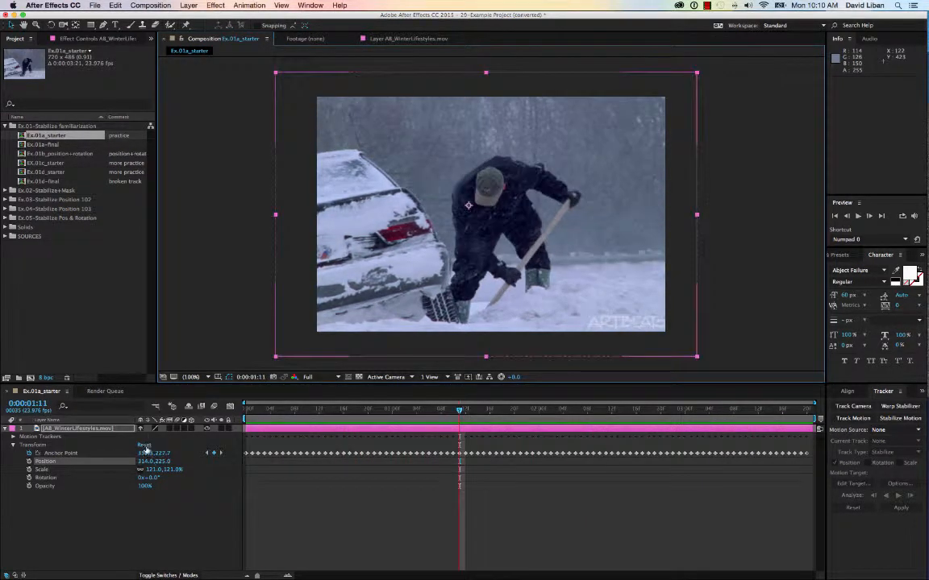
pyautogui.moveTo(153, 470); pyautogui.dragTo(155, 474)
pyautogui.press('space')
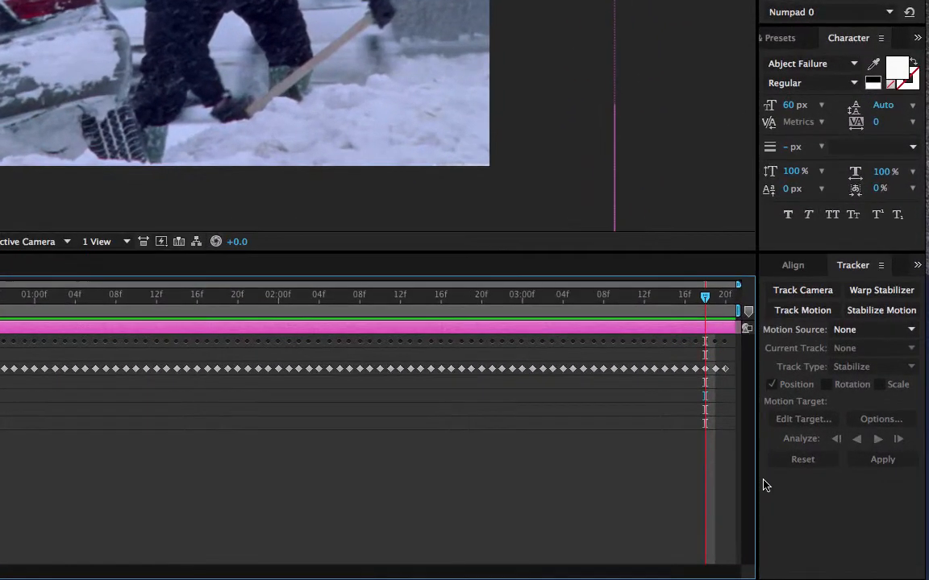
# Step: Switch to the Ex.01b_position+rotation composition
pyautogui.click(784, 495)
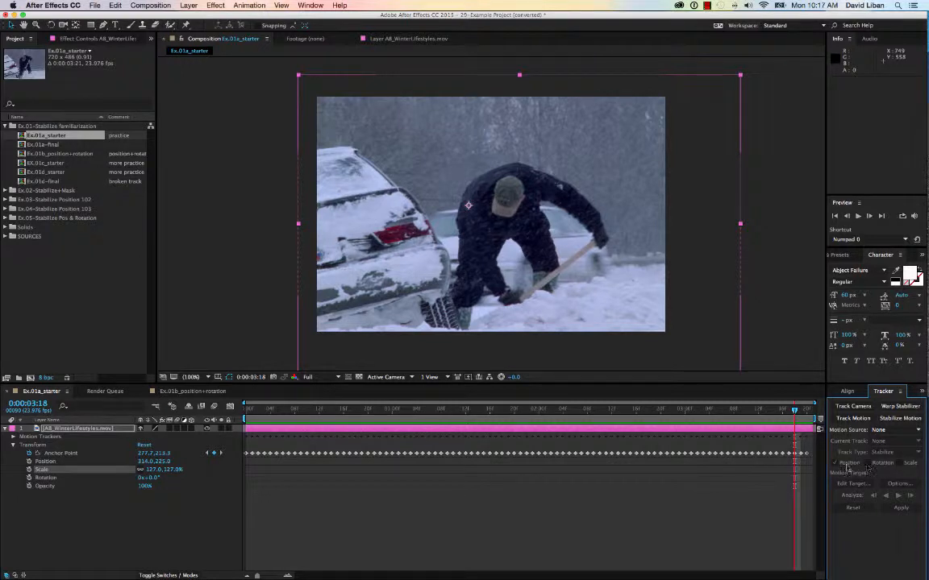
pyautogui.click(171, 392)
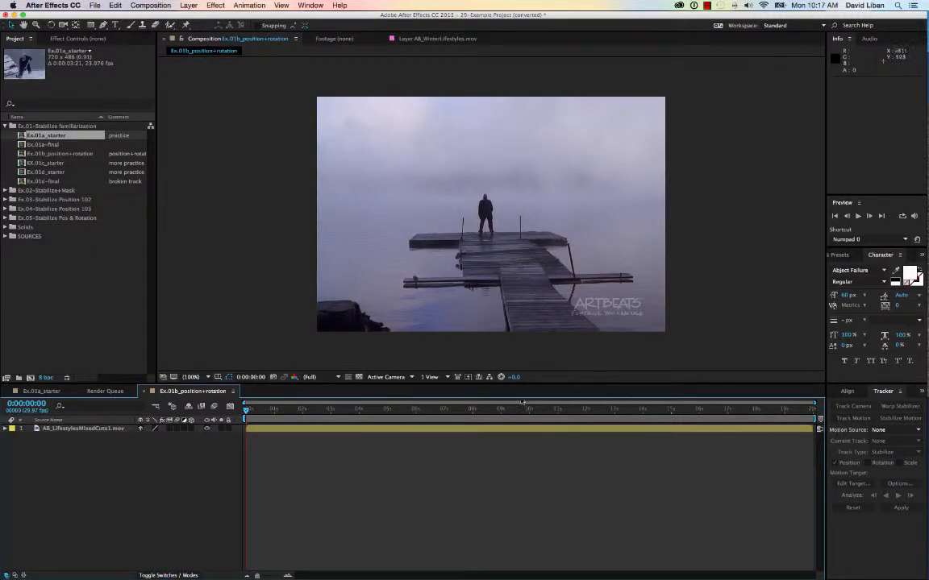
# Step: Start Stabilize Motion on the footage layer with both Position and Rotation tracking enabled
pyautogui.click(786, 430)
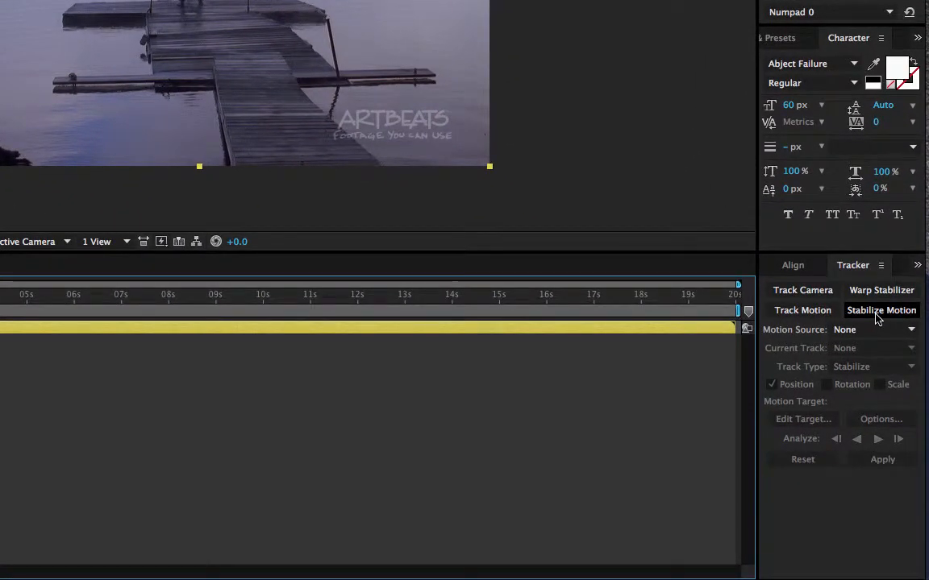
pyautogui.click(876, 314)
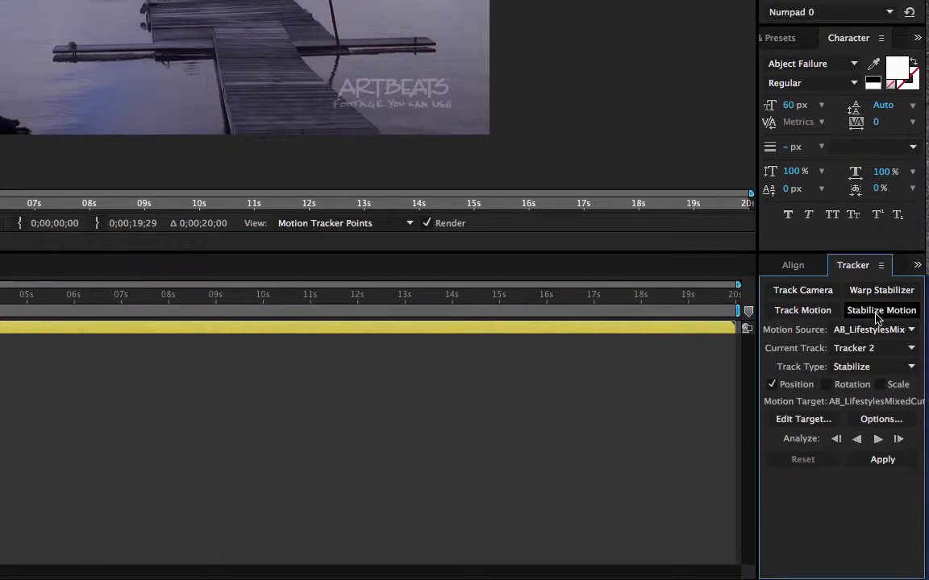
pyautogui.click(826, 385)
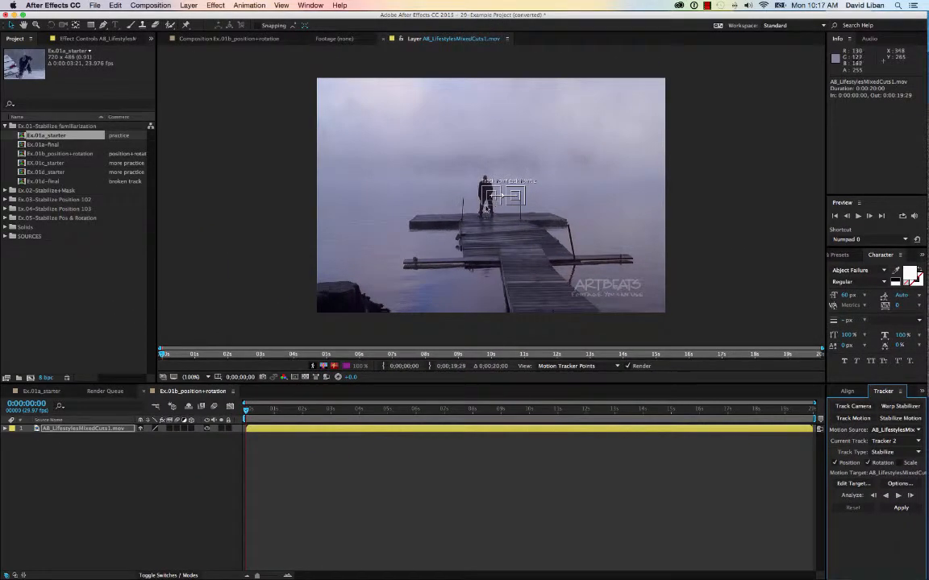
# Step: At about 3 seconds, place track point 1 on the left end of the pier crossbar and track point 2 on its right end
pyautogui.moveTo(246, 411); pyautogui.dragTo(333, 429)
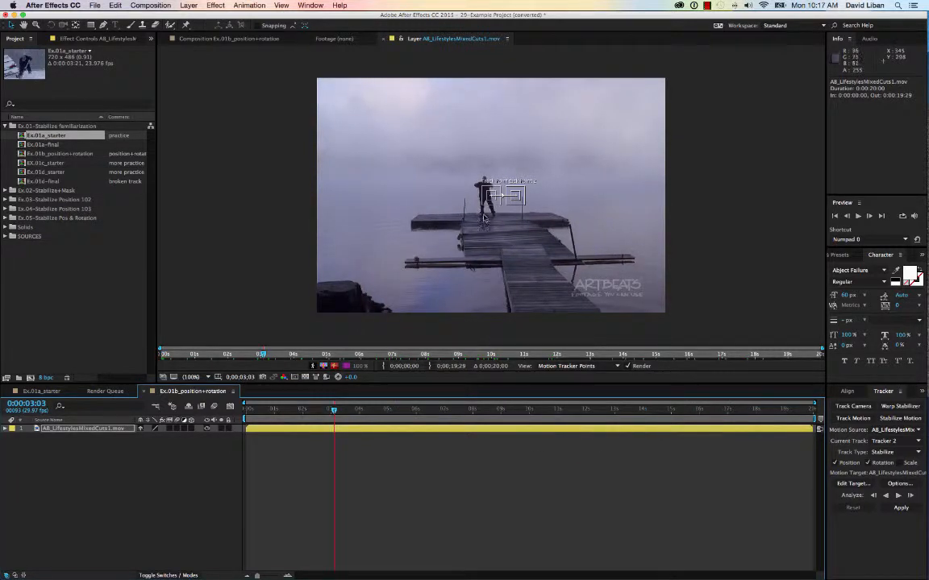
pyautogui.moveTo(448, 185); pyautogui.dragTo(406, 262)
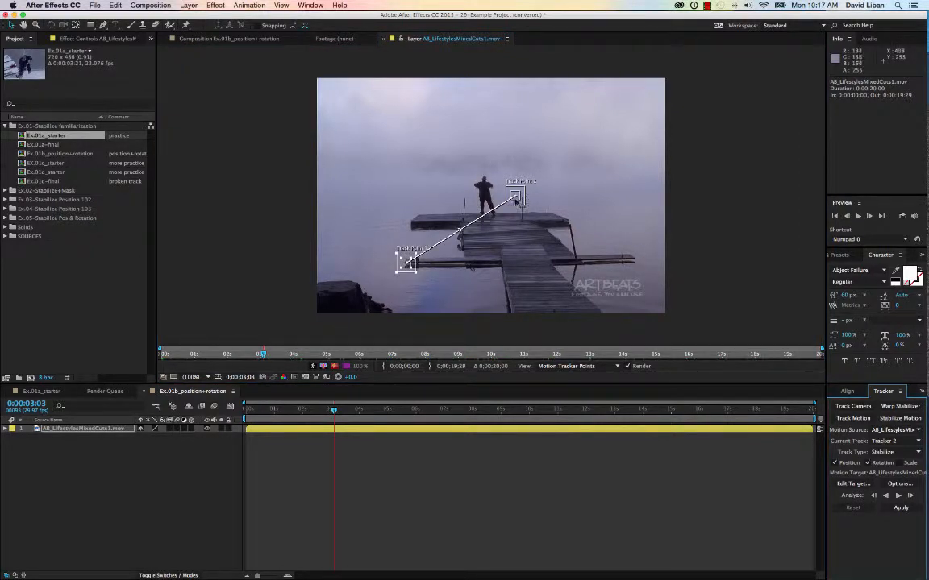
pyautogui.moveTo(516, 202); pyautogui.dragTo(635, 264)
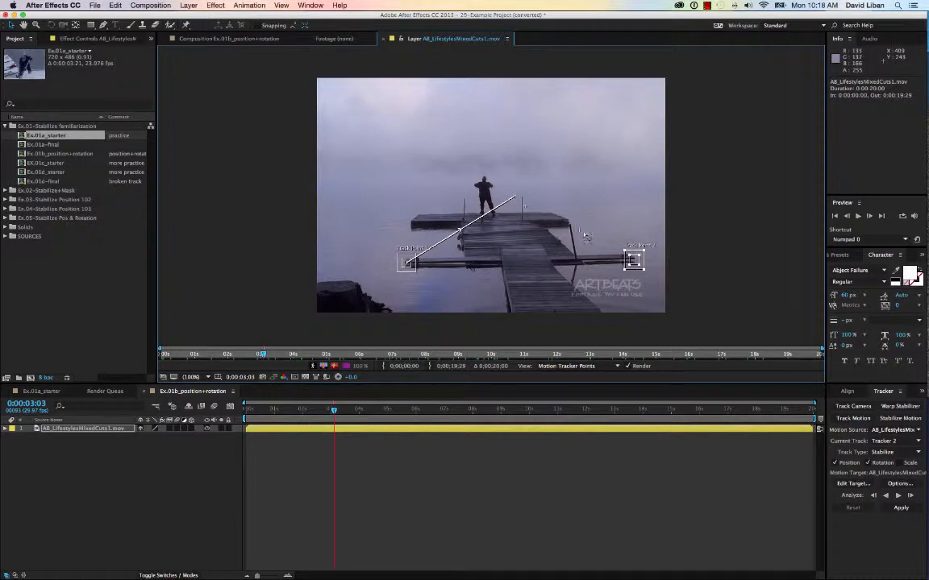
# Step: Rewind to the start of the clip and analyze both track points forward
pyautogui.click(898, 496)
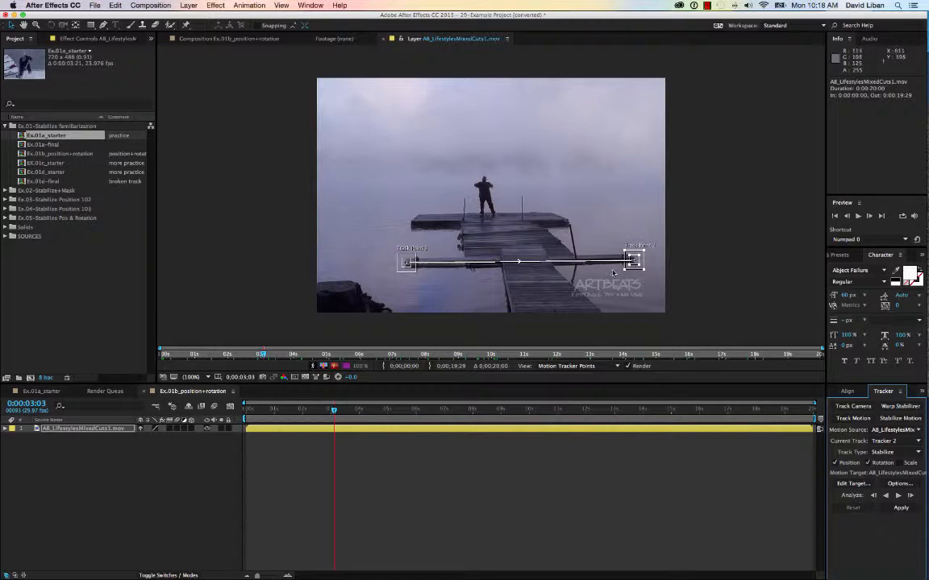
pyautogui.click(517, 258)
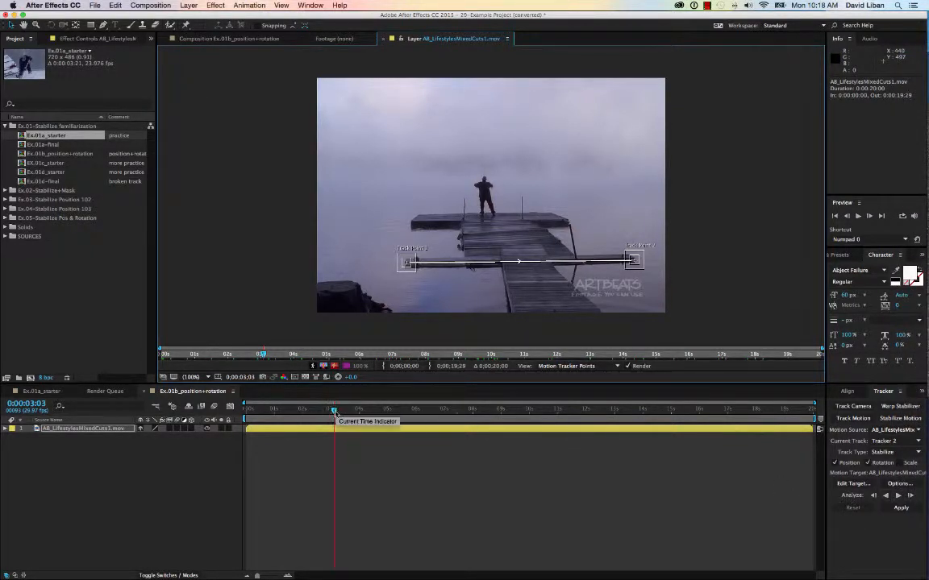
pyautogui.moveTo(334, 411); pyautogui.dragTo(228, 417)
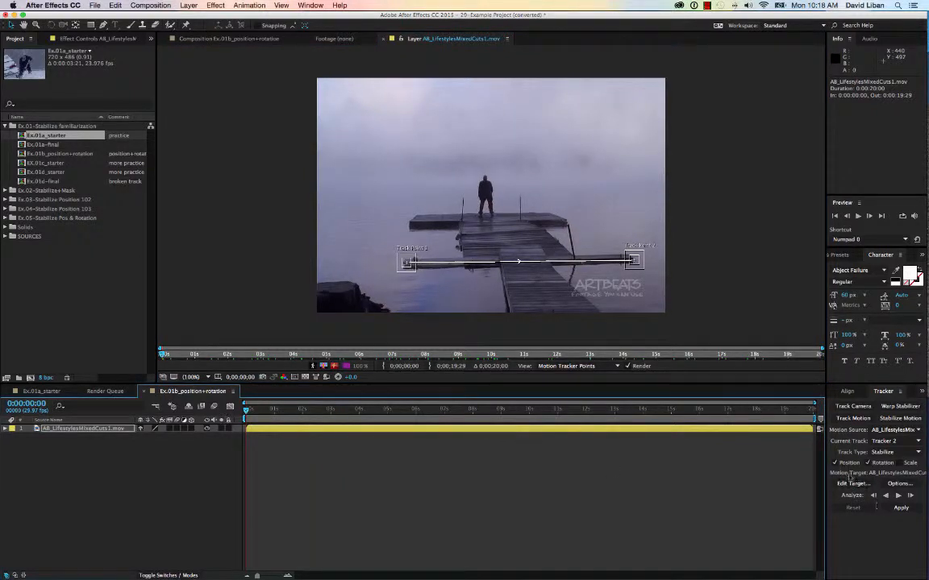
pyautogui.click(899, 496)
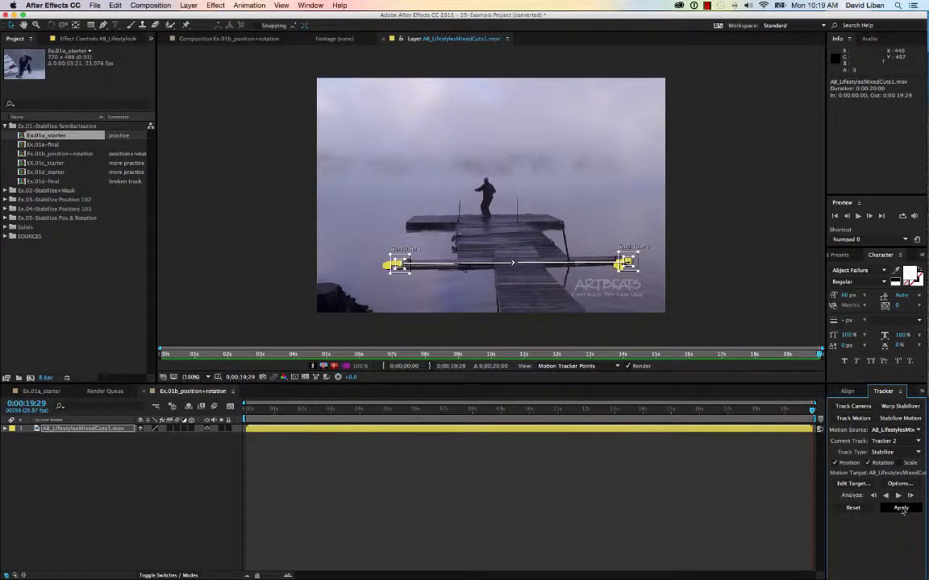
# Step: Apply the stabilization to the X and Y dimensions and preview the composition
pyautogui.click(901, 507)
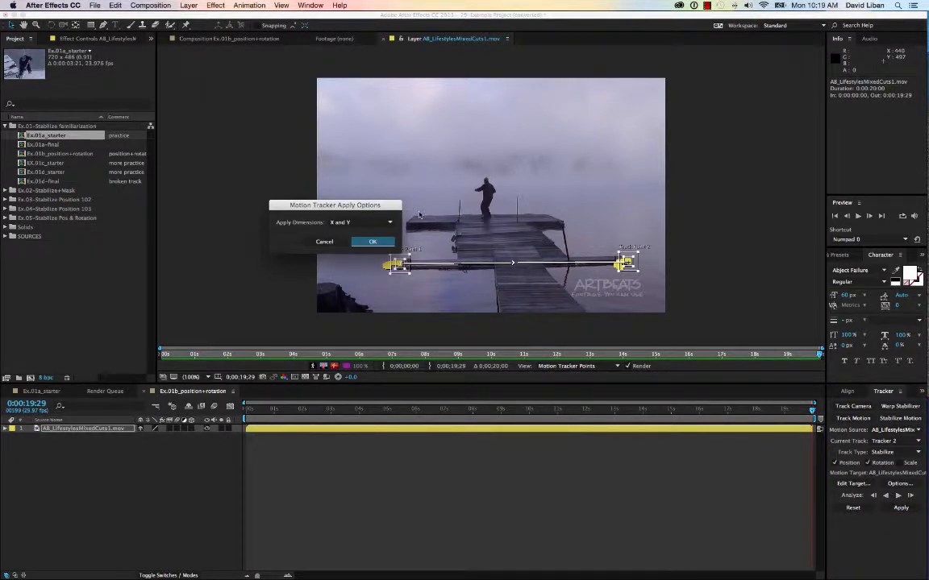
pyautogui.click(371, 242)
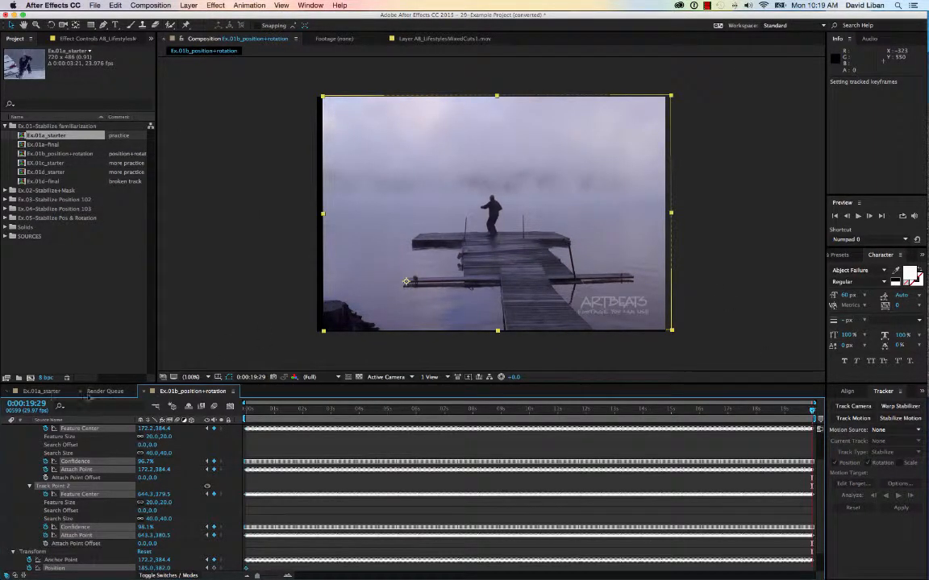
pyautogui.press('space')
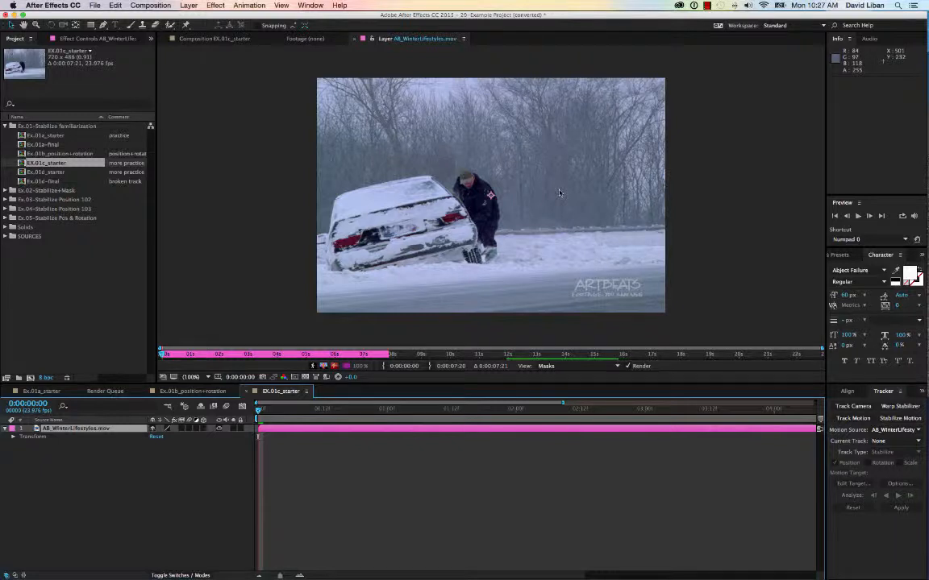
# Step: Preview the Ex.01c_starter footage and start a Stabilize Motion track on its layer
pyautogui.press('space')
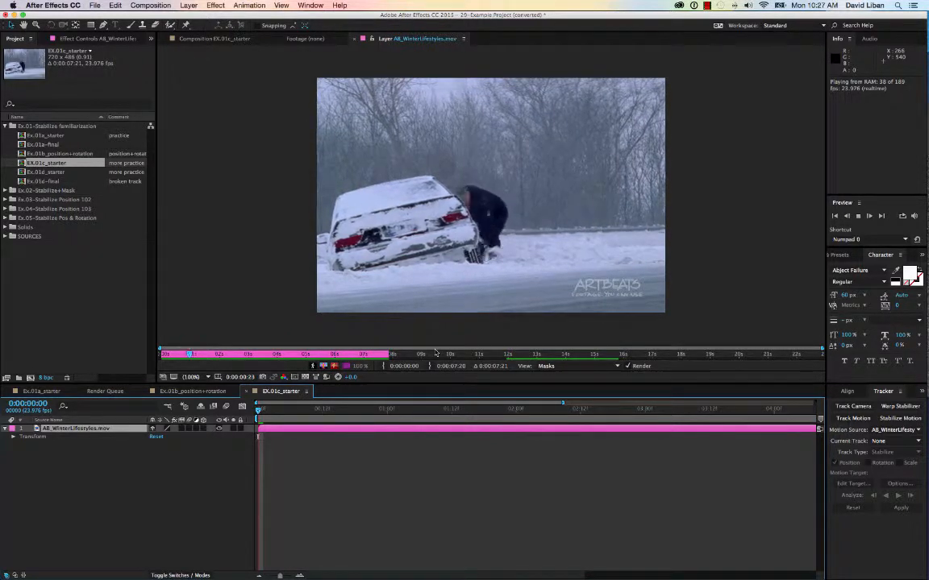
pyautogui.press('space')
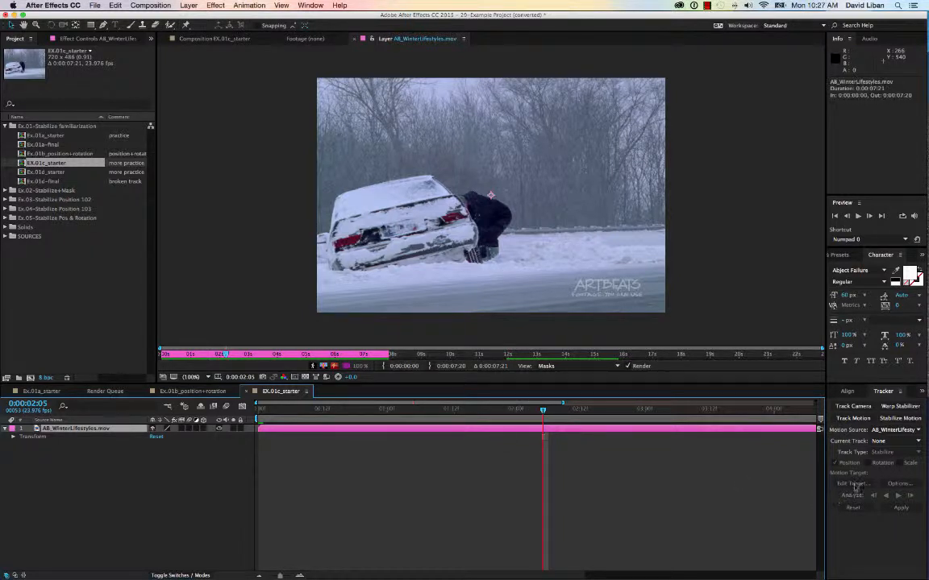
pyautogui.click(898, 420)
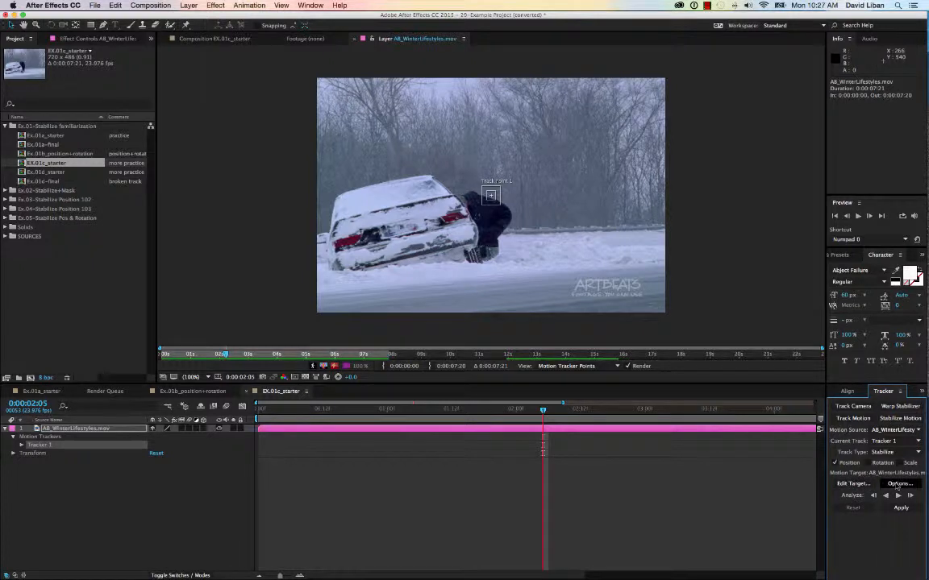
# Step: Set the tracker options to the Saturation channel and Adapt Feature when confidence is below 80%
pyautogui.click(896, 484)
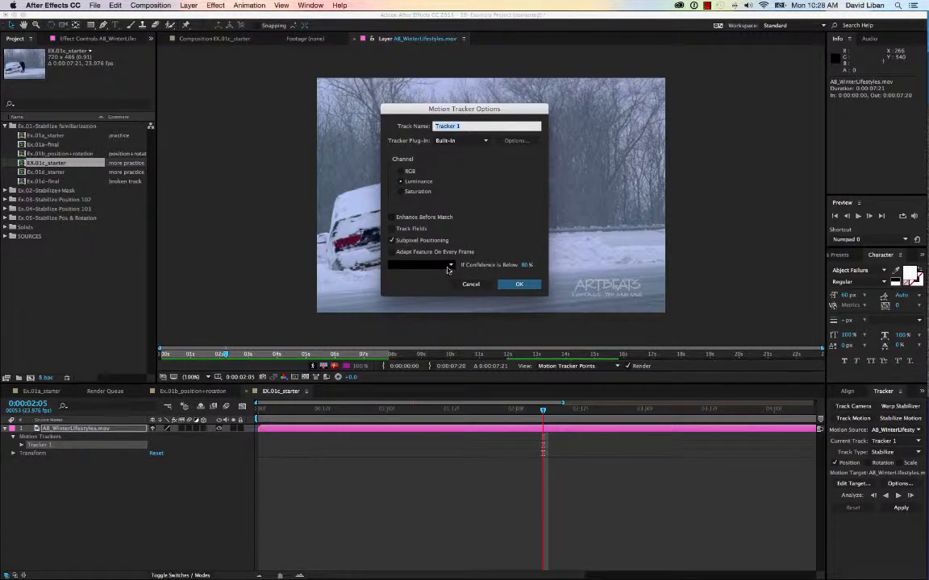
pyautogui.click(450, 266)
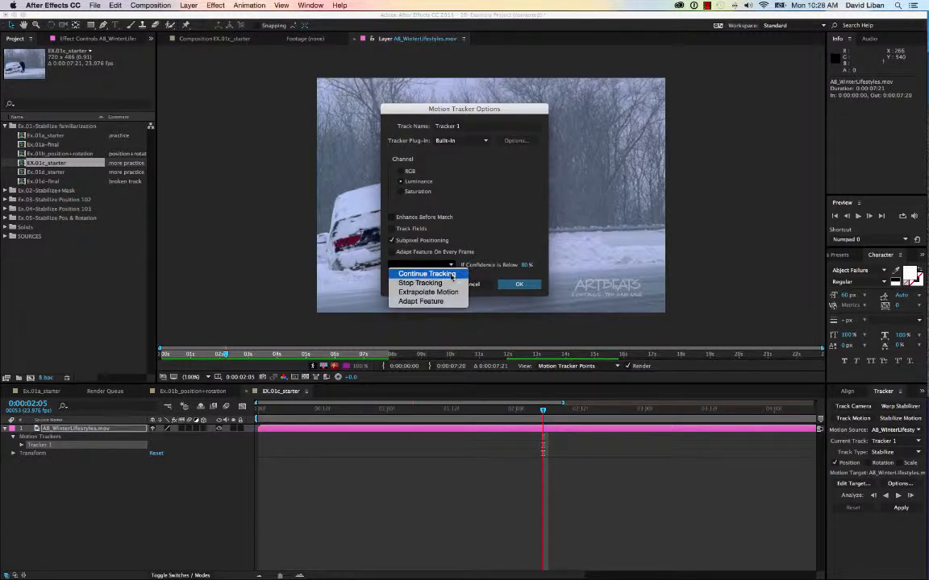
pyautogui.click(451, 284)
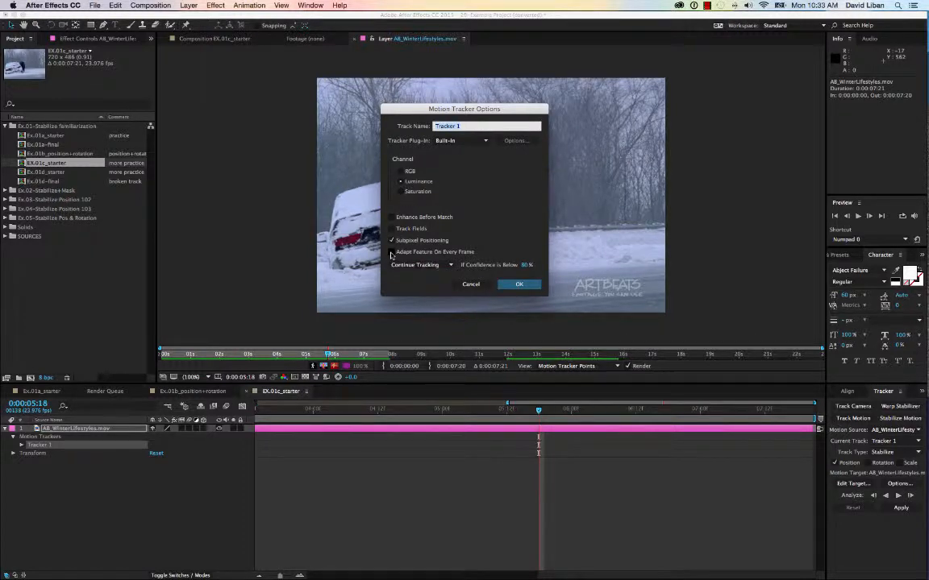
pyautogui.click(395, 264)
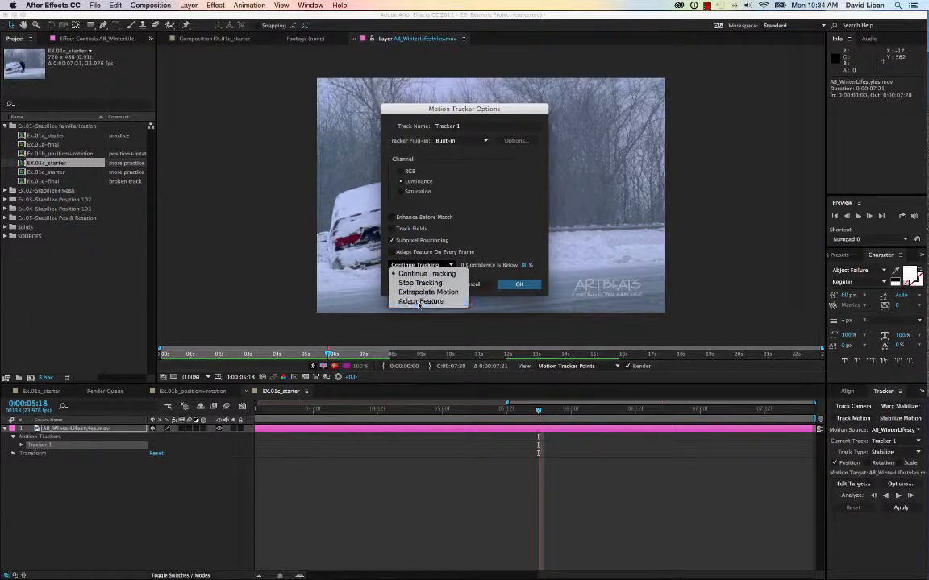
pyautogui.click(418, 303)
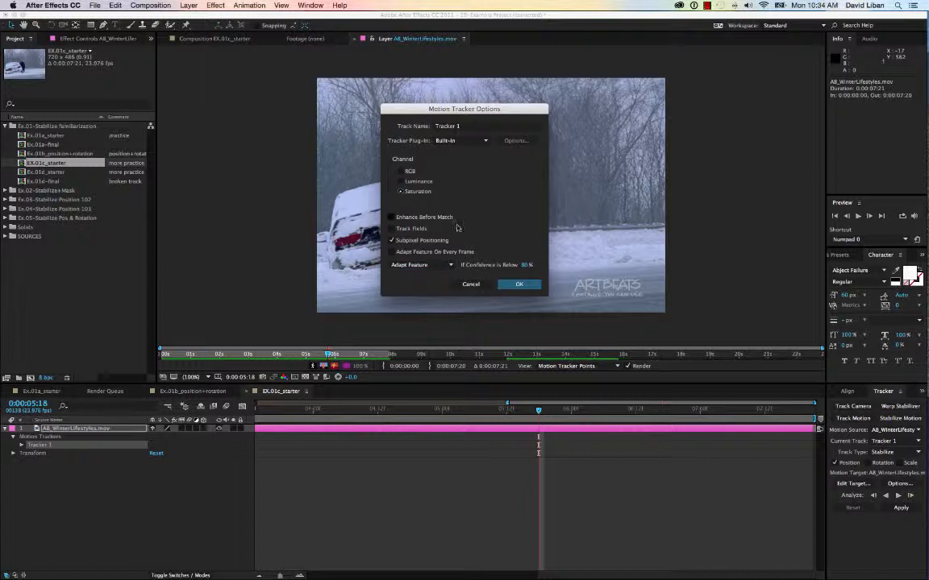
pyautogui.click(515, 285)
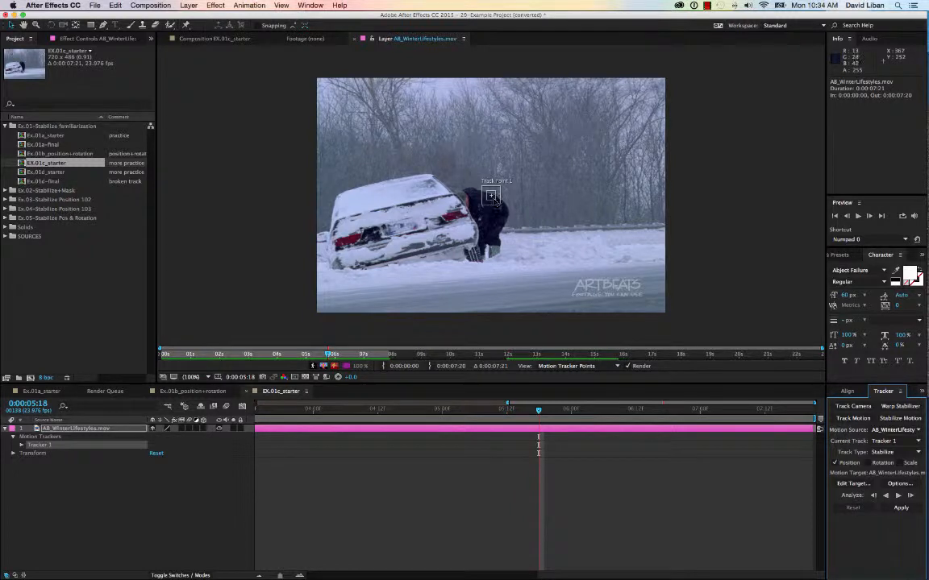
# Step: Move the track point onto the car's rear license plate and analyze forward from the start of the clip
pyautogui.moveTo(497, 201); pyautogui.dragTo(413, 234)
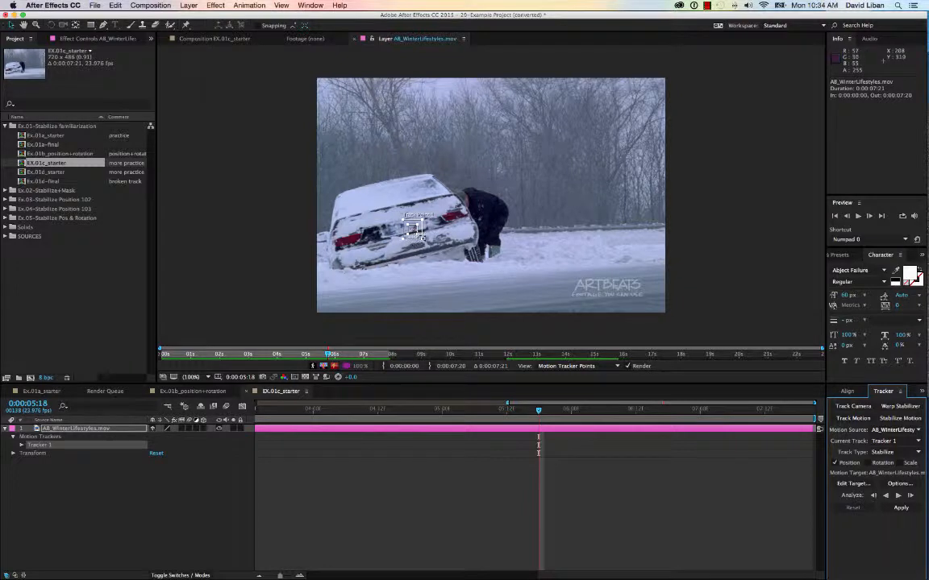
pyautogui.moveTo(420, 238); pyautogui.dragTo(422, 236)
pyautogui.press('Home')
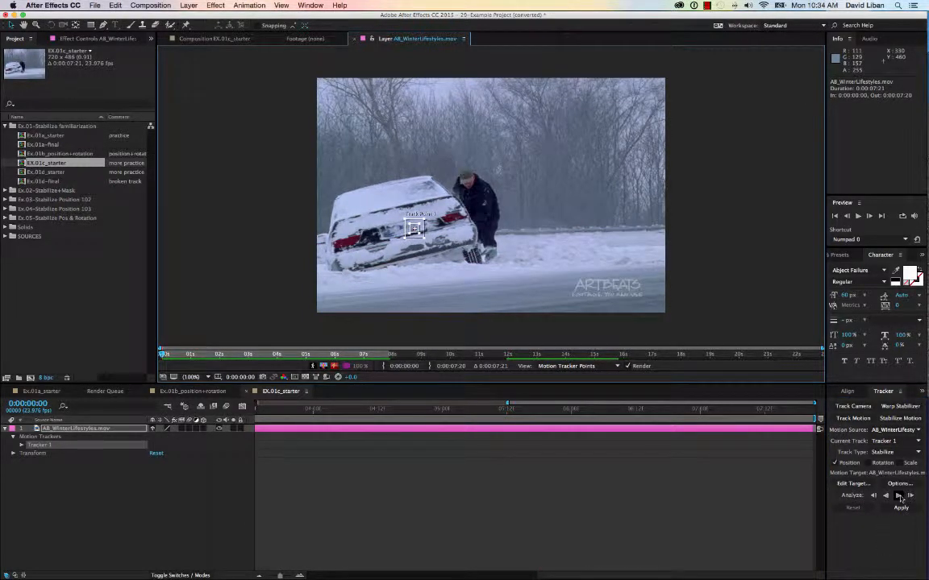
pyautogui.click(898, 497)
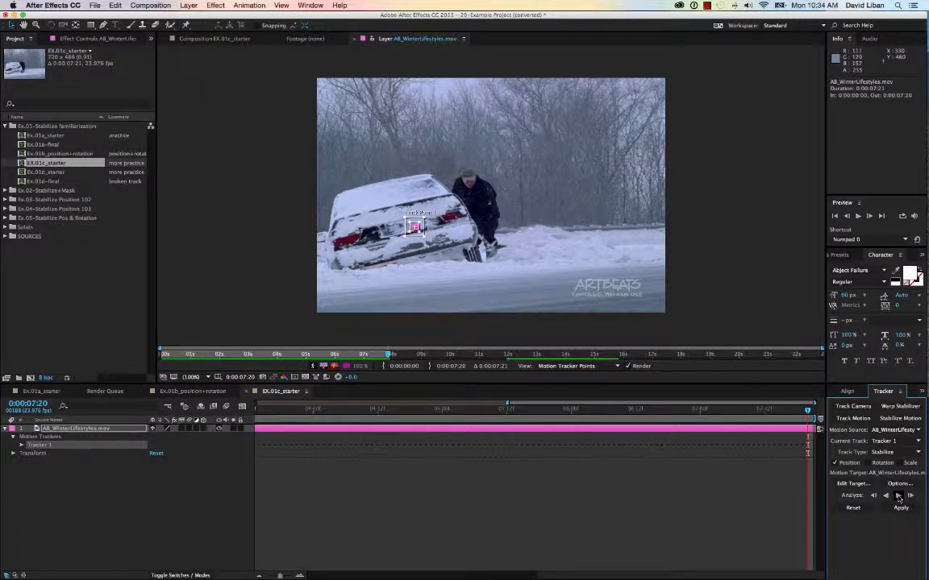
# Step: Return to the Ex.01c_starter composition and preview the tracked footage
pyautogui.click(212, 39)
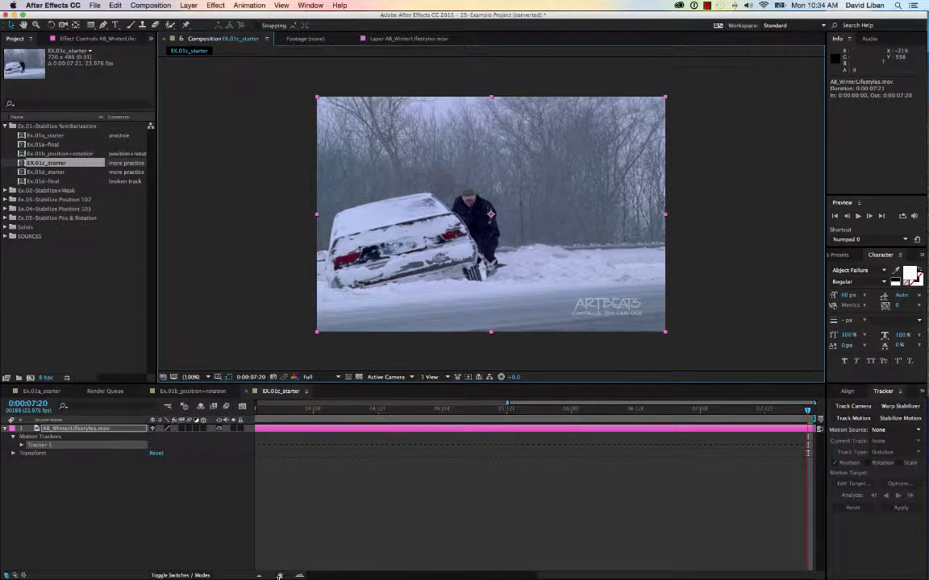
pyautogui.moveTo(279, 575); pyautogui.dragTo(227, 577)
pyautogui.press('space')
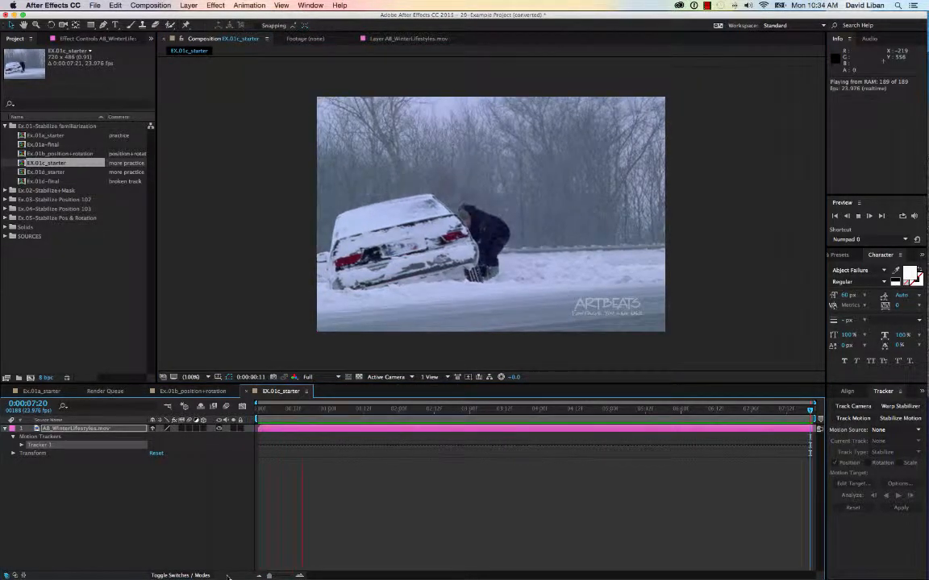